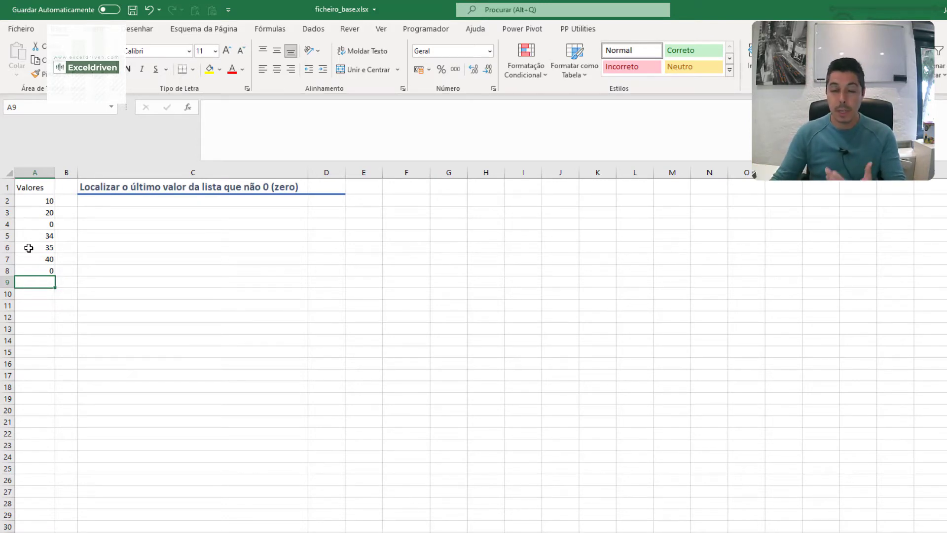
- Convert the range A1:A8 into a table with headers
left_click_drag(28, 188, 38, 271)
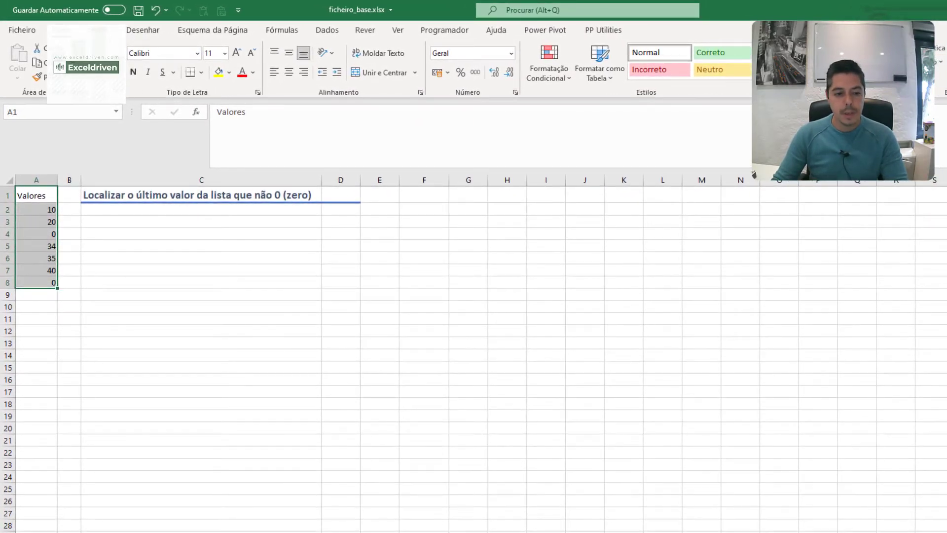
left_click(97, 29)
left_click(127, 68)
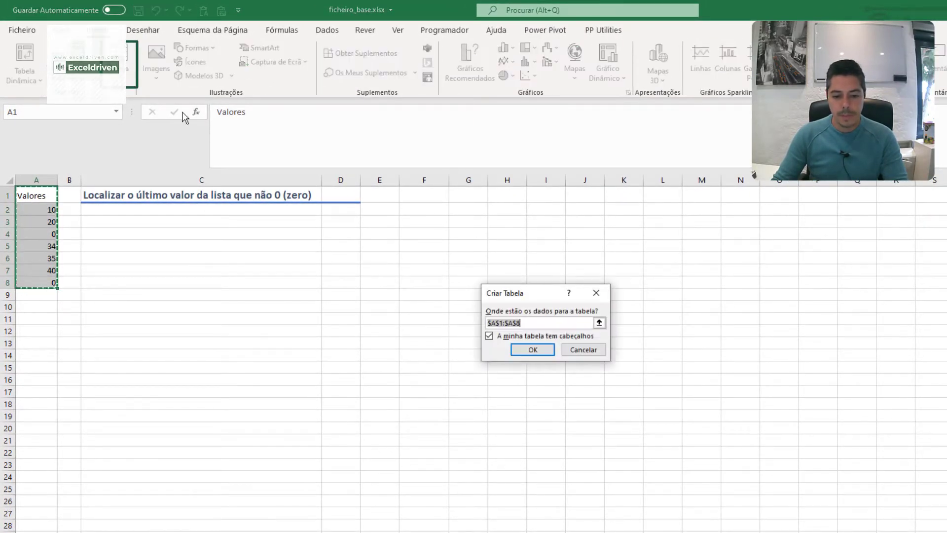
left_click_drag(530, 291, 360, 240)
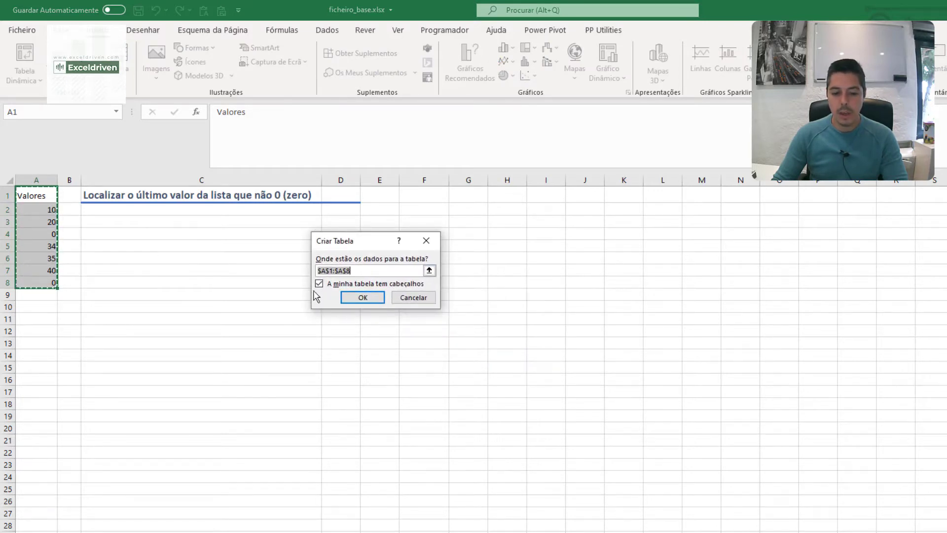
left_click(360, 297)
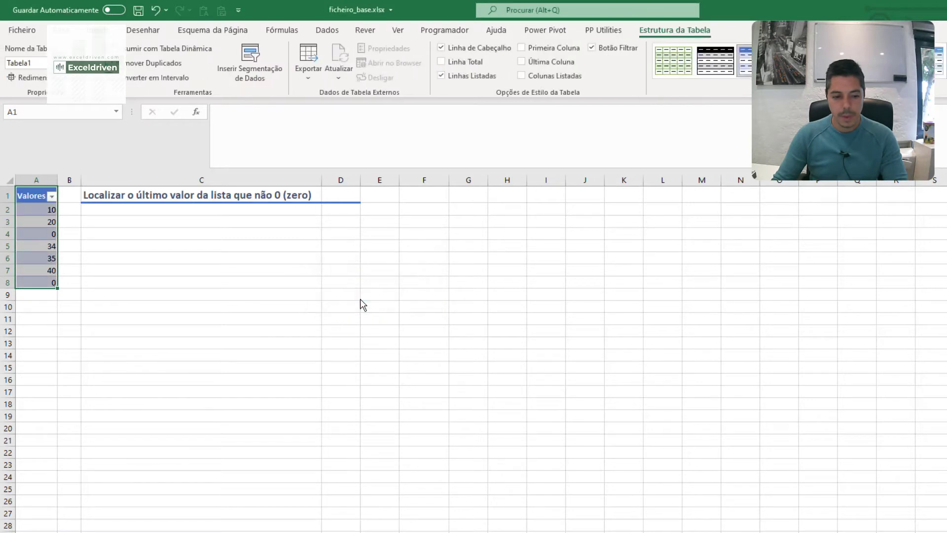
- Rename the new table as Valores
left_click(43, 64)
type("Vslo")
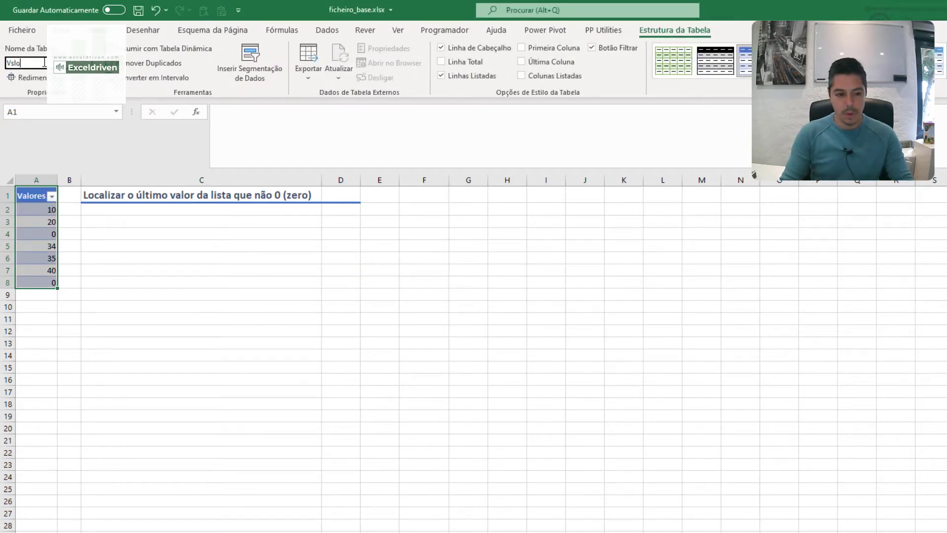
key("BackSpace")
key("BackSpace")
type("alores")
key("Return")
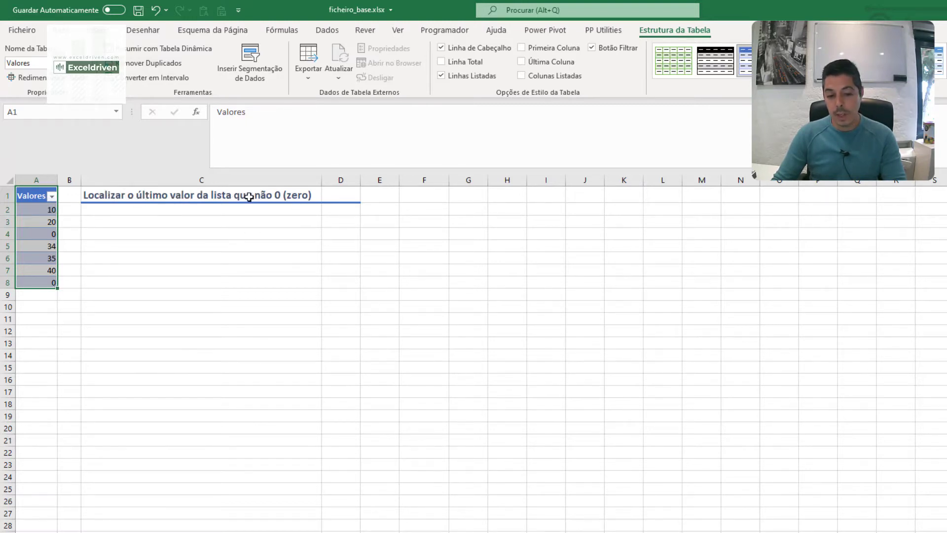
- Start a FILTRAR formula in cell D1 with the Valores table as the array to filter
left_click(338, 195)
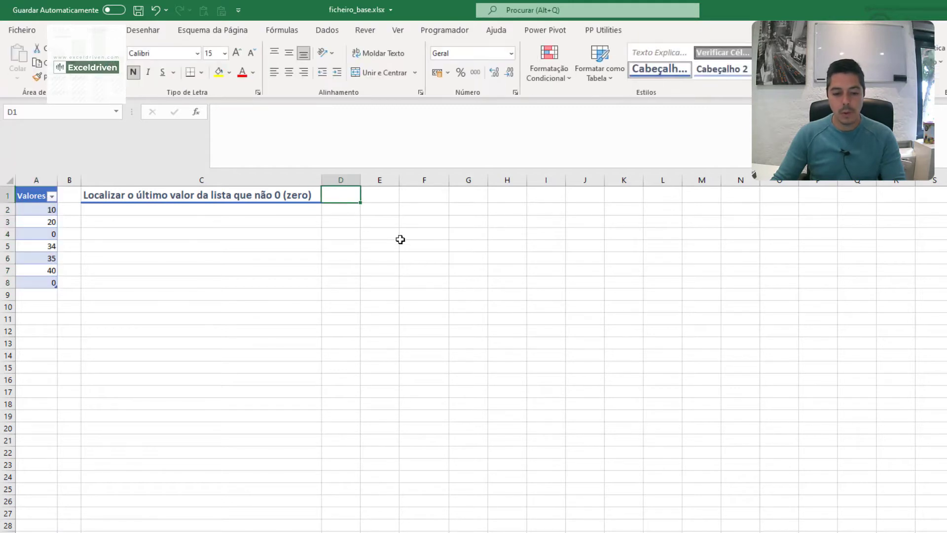
type("=")
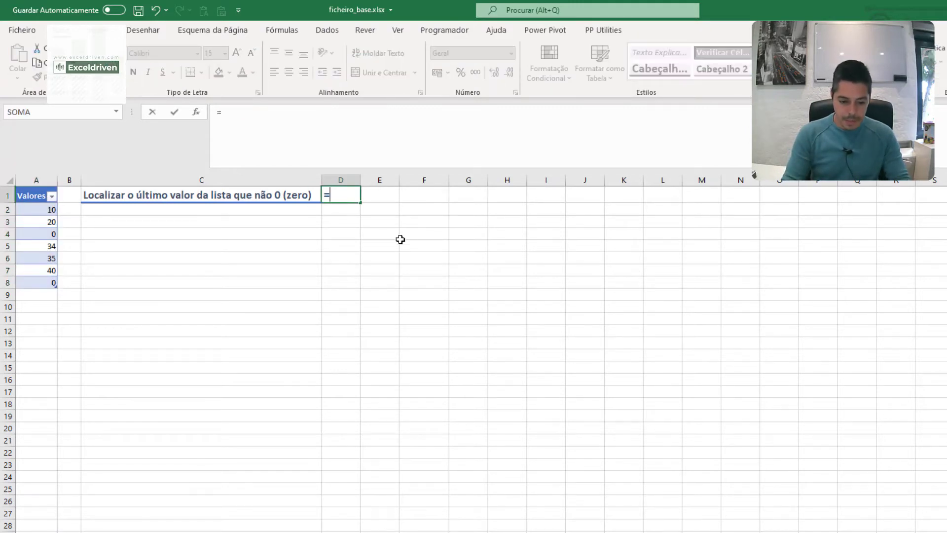
type("FIL")
key("Tab")
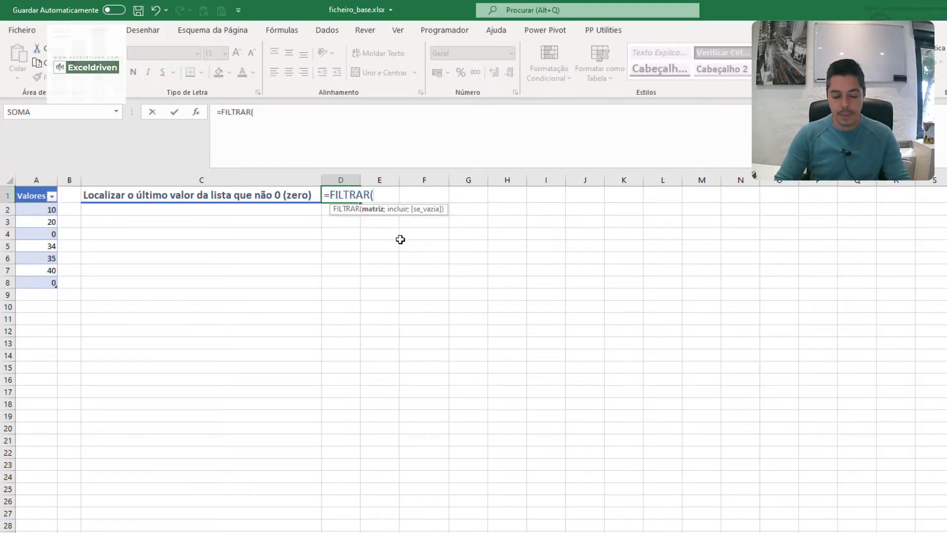
type("val")
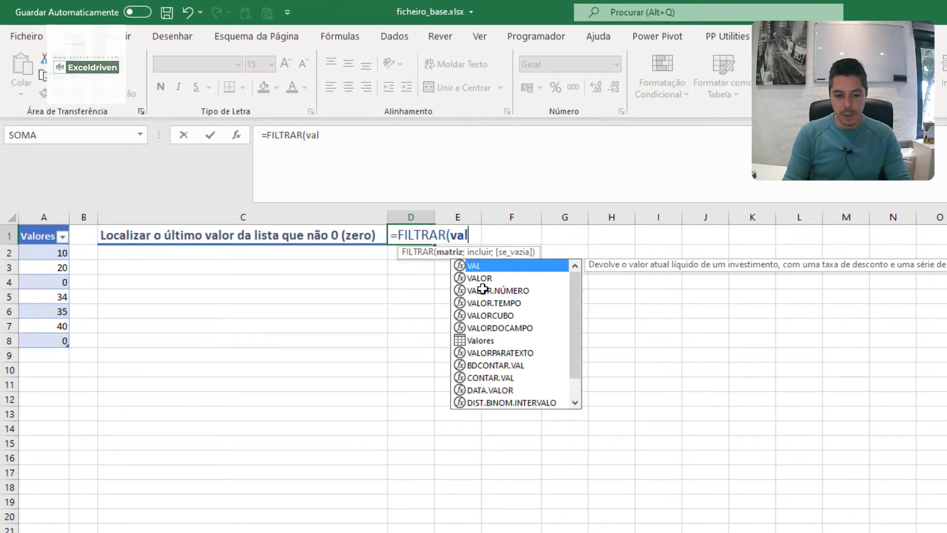
type("o")
key("Down")
key("Down")
key("Down")
key("Tab")
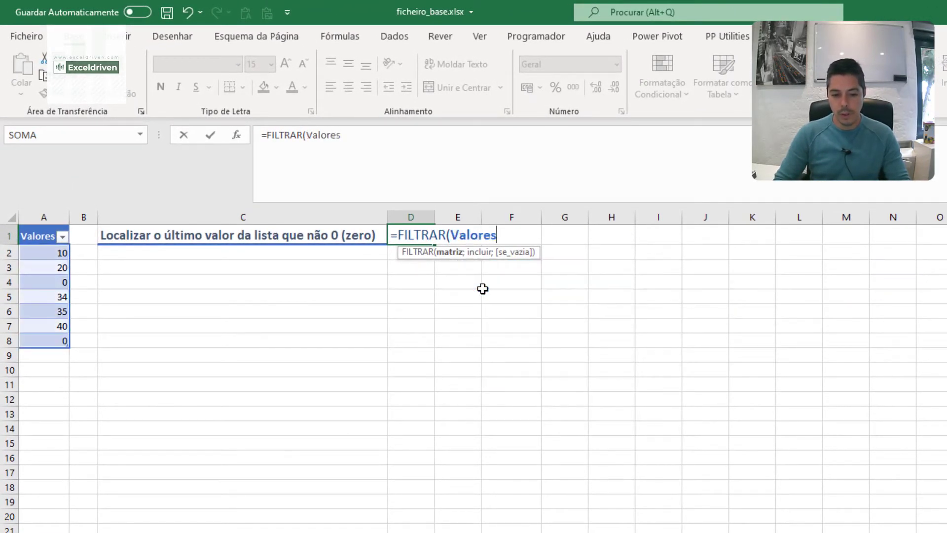
- Complete the FILTRAR formula in D1 with the include condition Valores>0 and enter it
type(";")
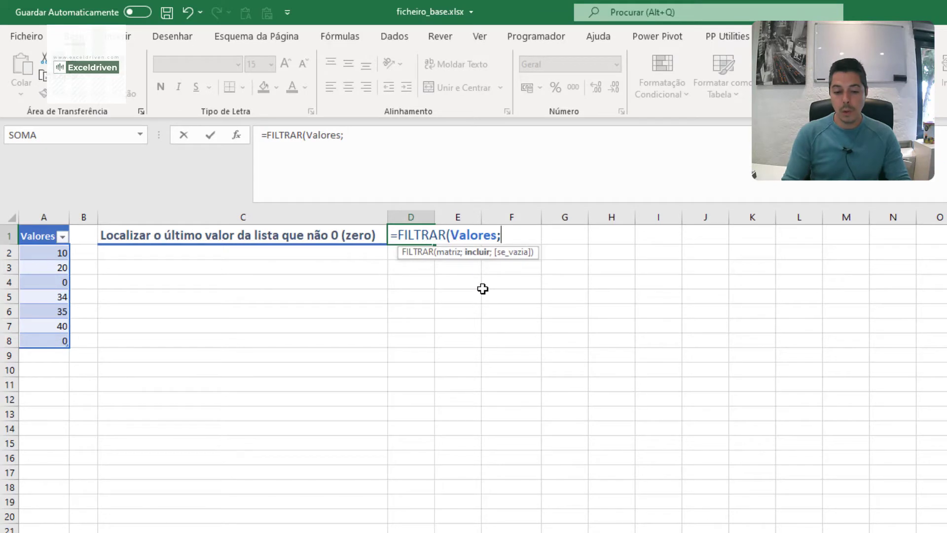
type("va")
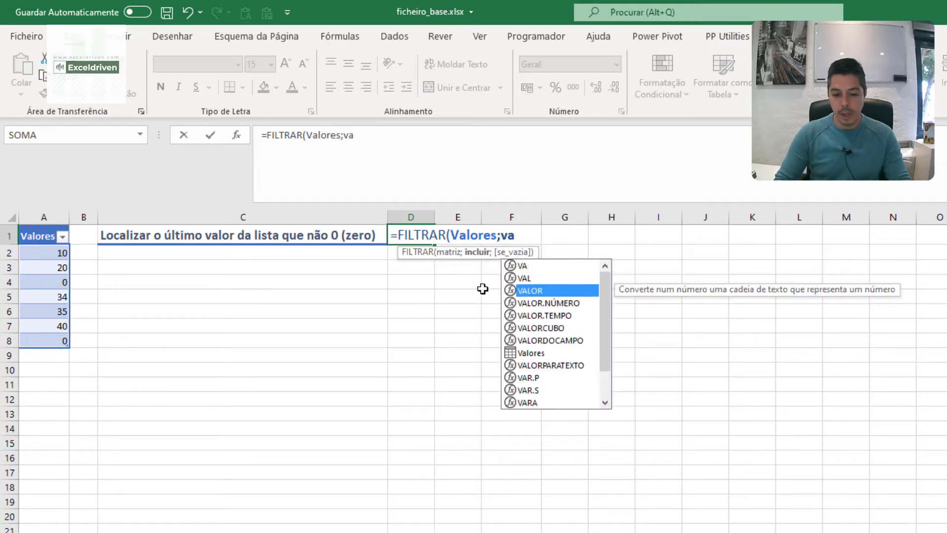
key("Down")
key("Down")
key("Down")
key("Down")
key("Down")
key("Tab")
type(">0")
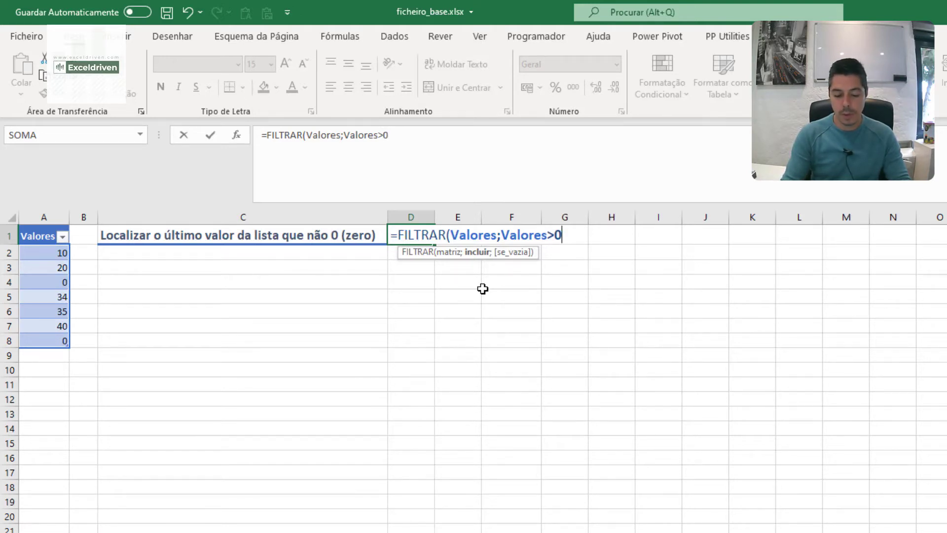
type(")")
key("Return")
key("Up")
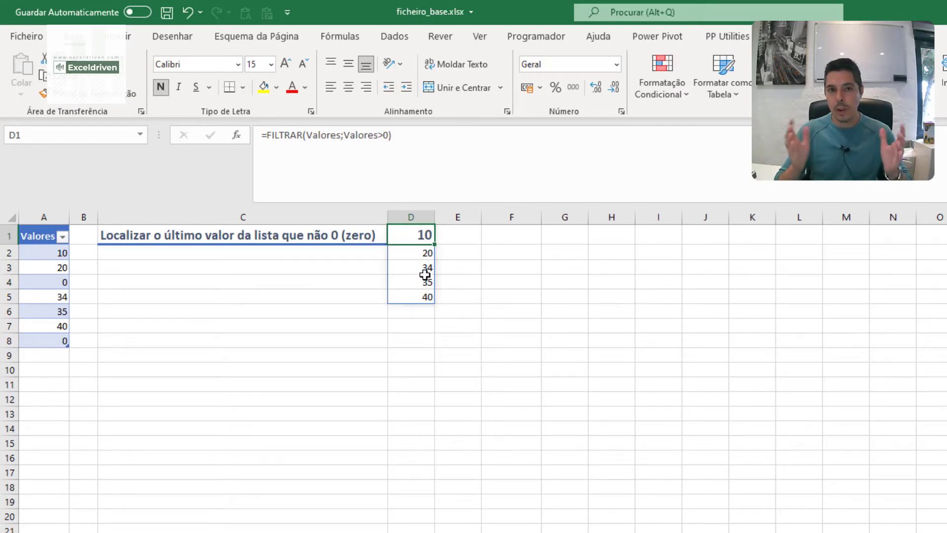
- Wrap the FILTRAR expression in D1 in an ÍNDICE function, using it as the matrix argument
left_click(267, 135)
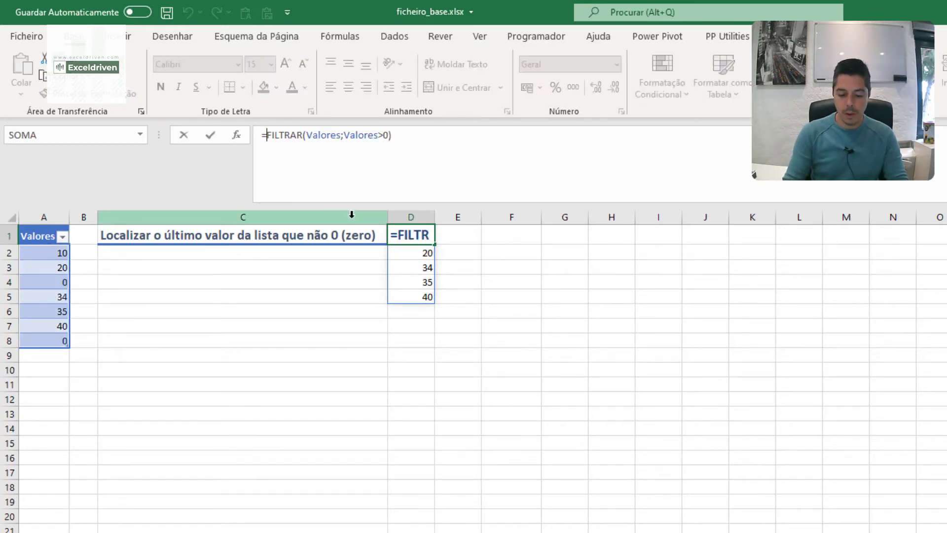
type("in")
key("Tab")
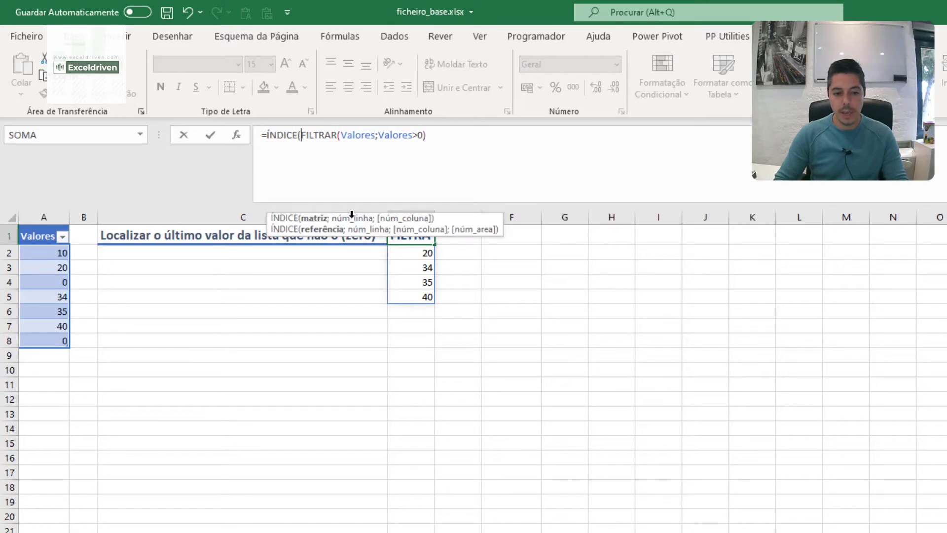
left_click(321, 221)
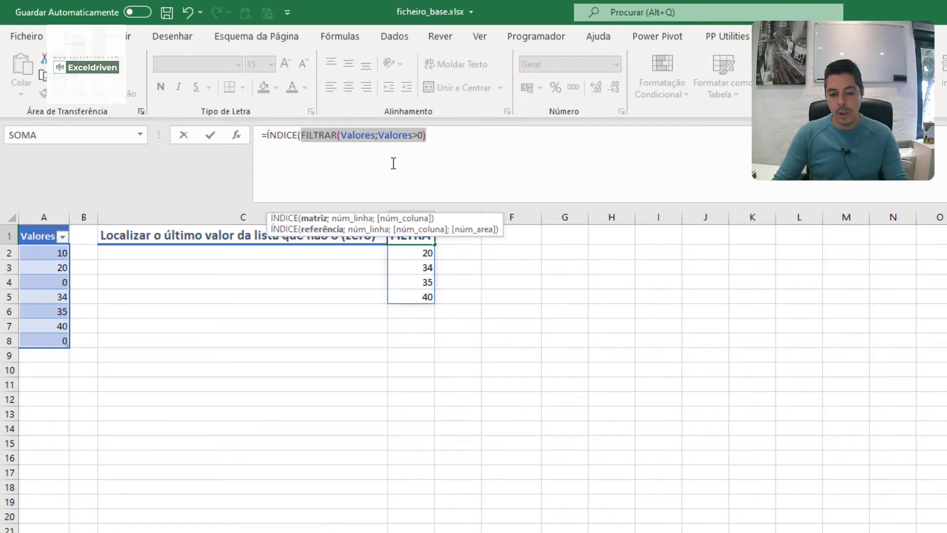
left_click(445, 140)
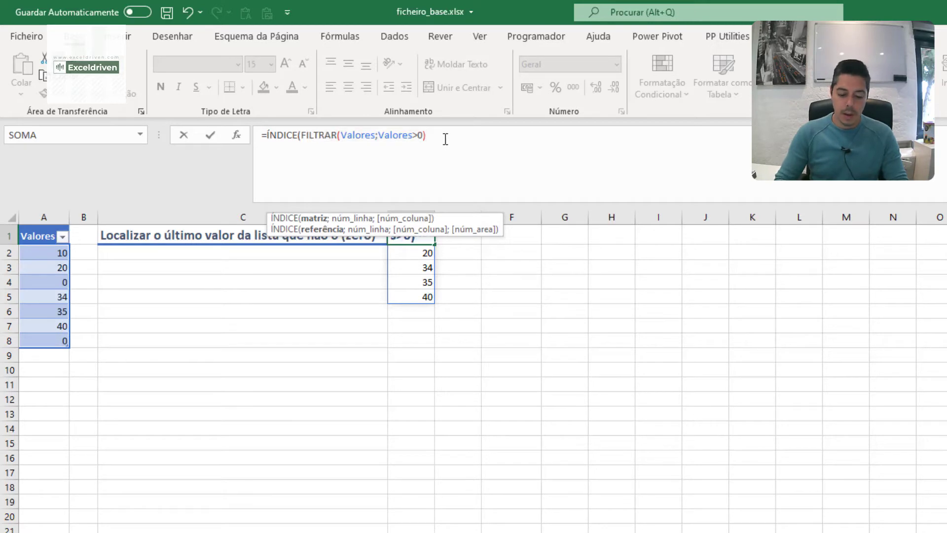
type(";")
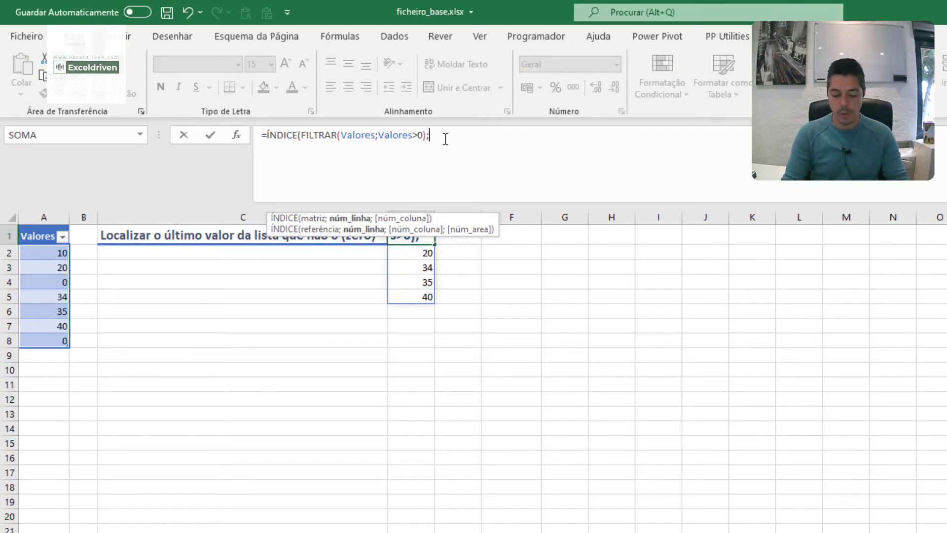
- Begin ÍNDICE's row number argument with a LINS function containing a nested FILTRAR on the Valores table
type("LINS")
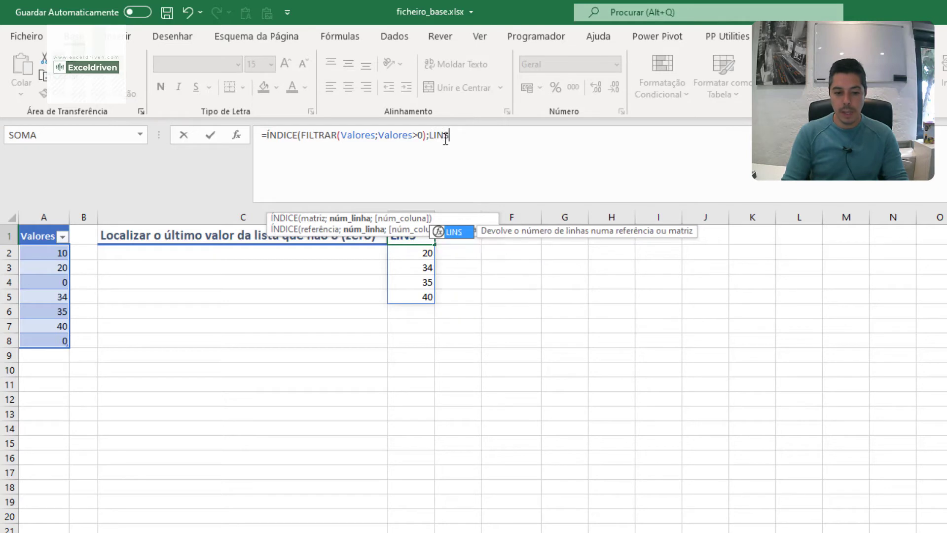
type("(")
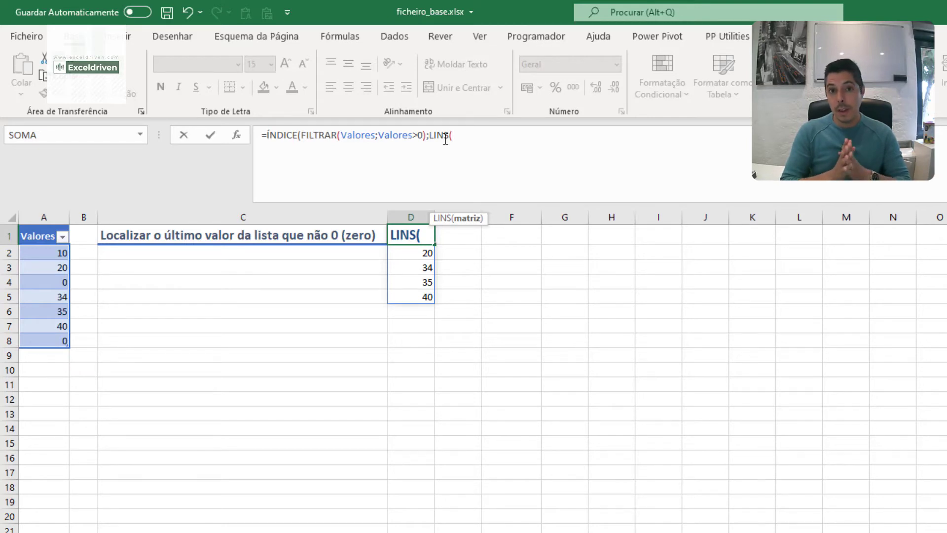
type("FIL")
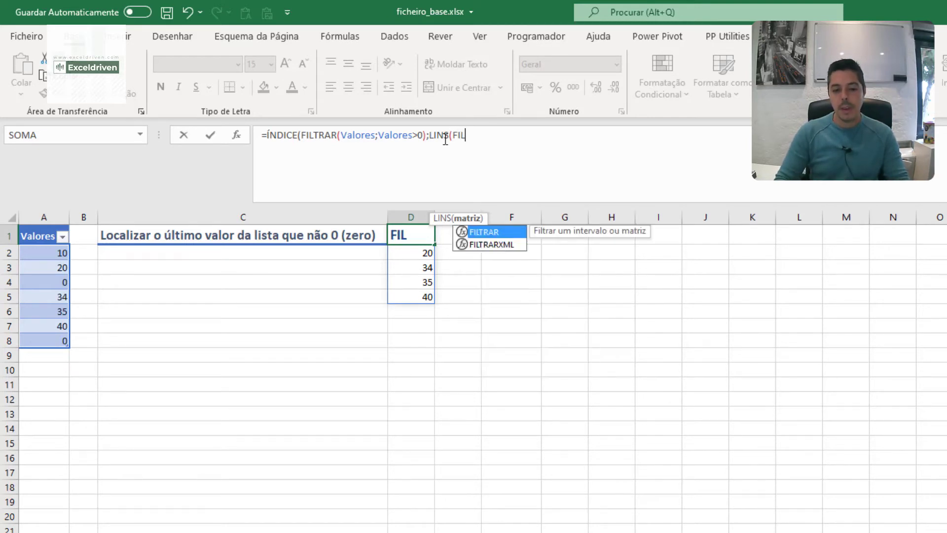
key("Tab")
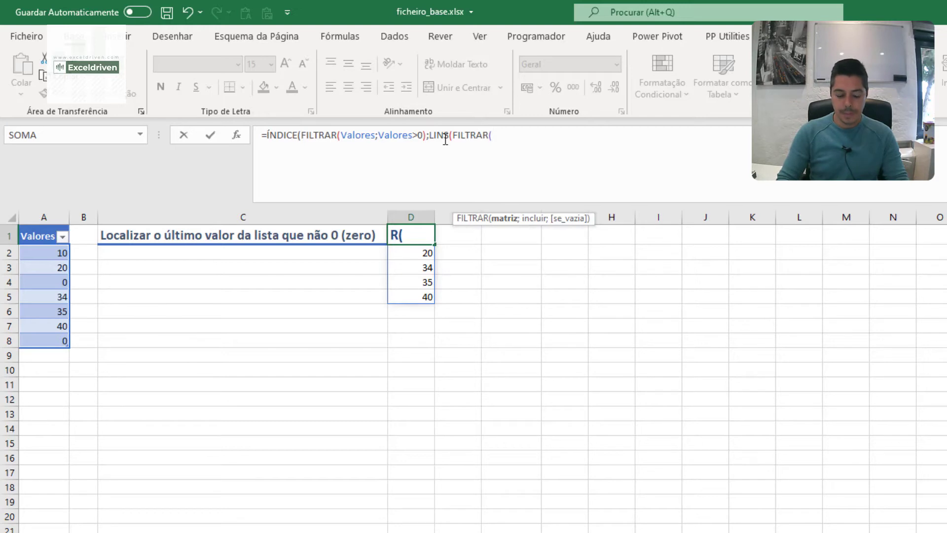
type("val")
key("Down")
key("Down")
key("Down")
key("Down")
key("Down")
key("Down")
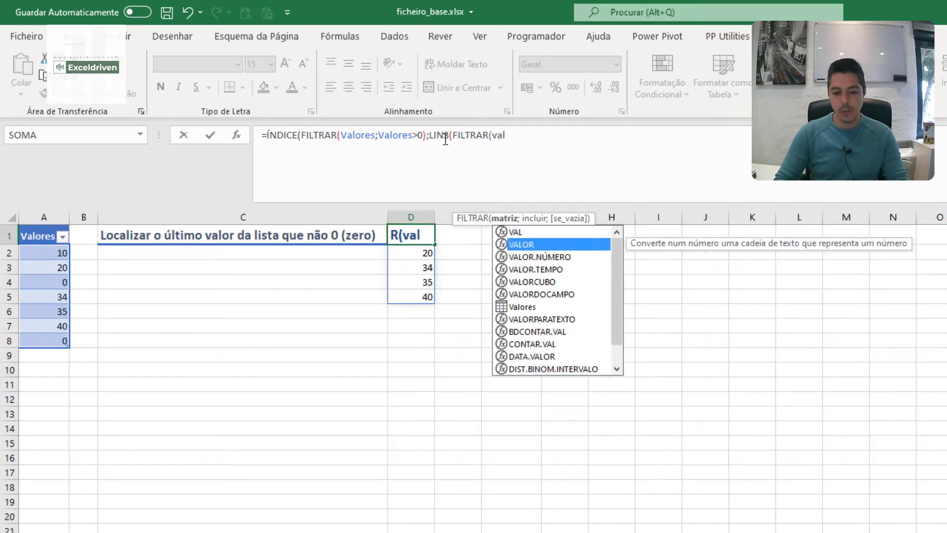
key("Tab")
- Give the nested FILTRAR the condition Valores>0, close all the functions, and enter the D1 formula
type(";valo")
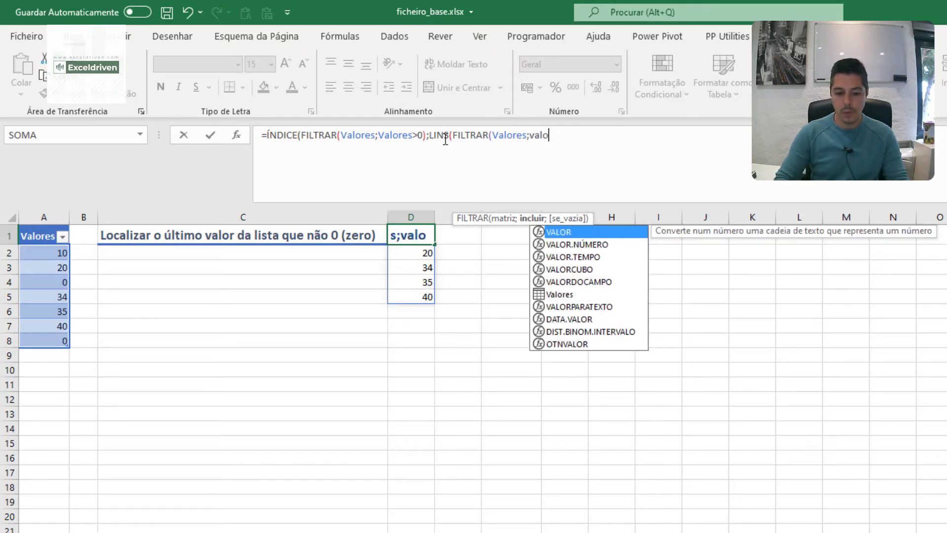
key("Down")
key("Down")
key("Down")
key("Down")
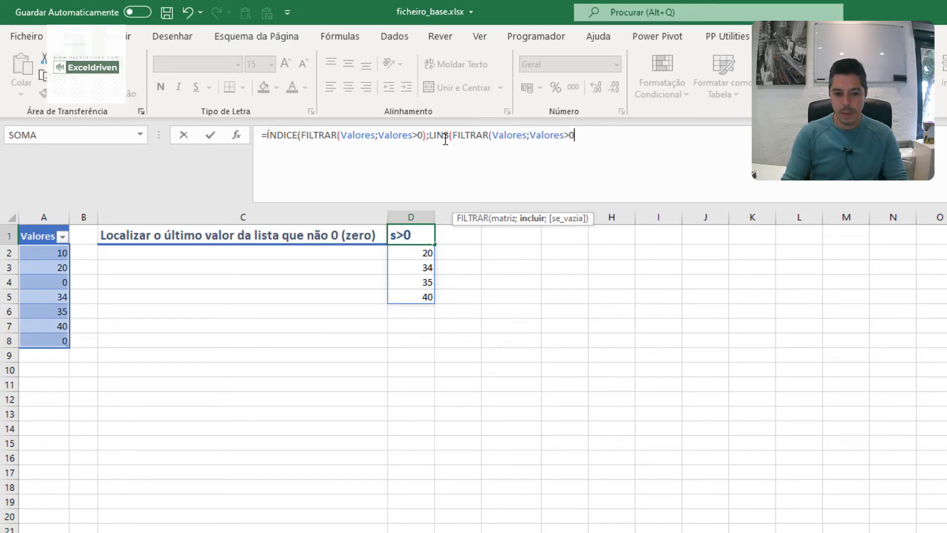
type(")")
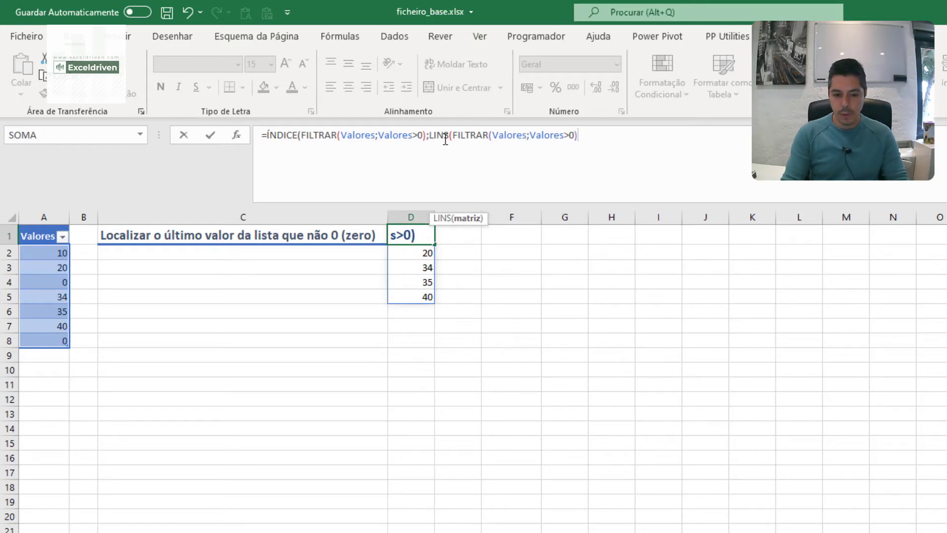
type(")")
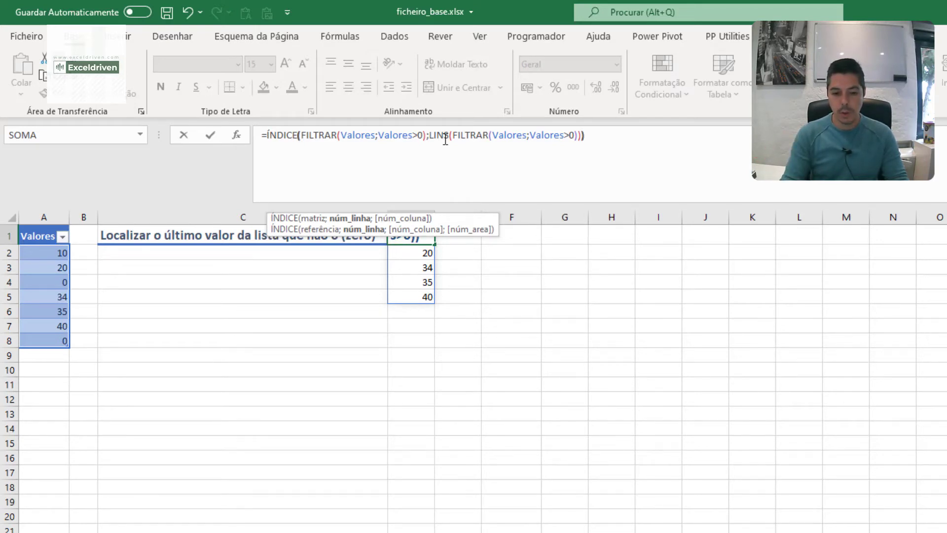
type(")")
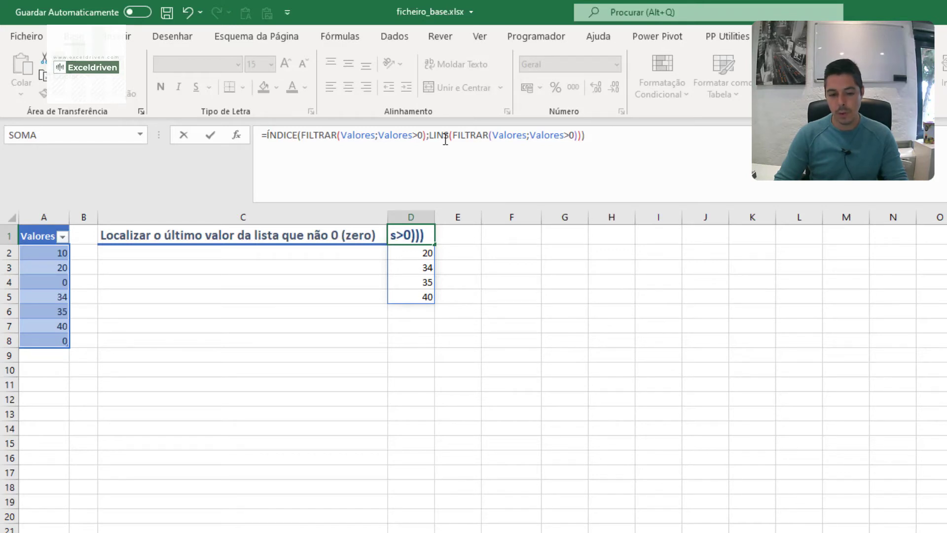
key("Return")
key("Up")
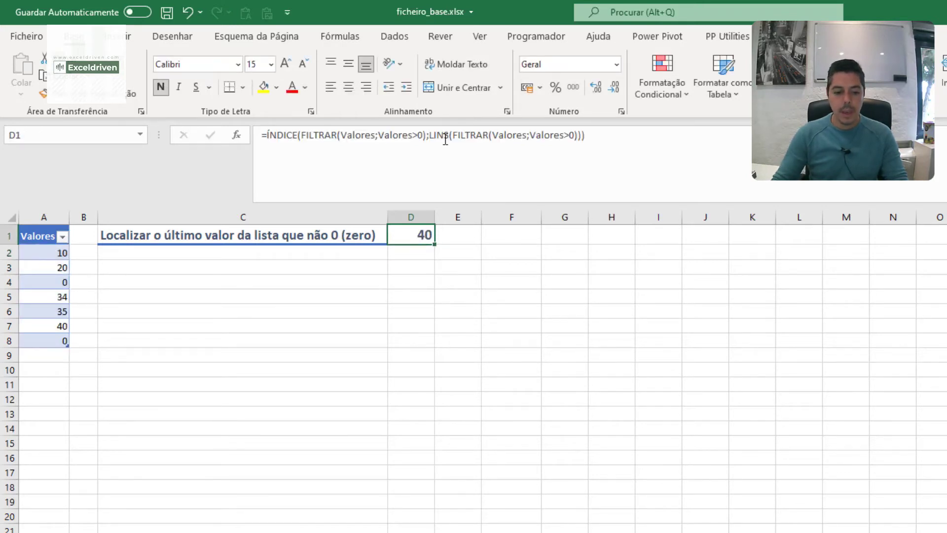
- Add the values 15 and 0 to the Valores table in cells A9 and A10
left_click(52, 341)
left_click(61, 353)
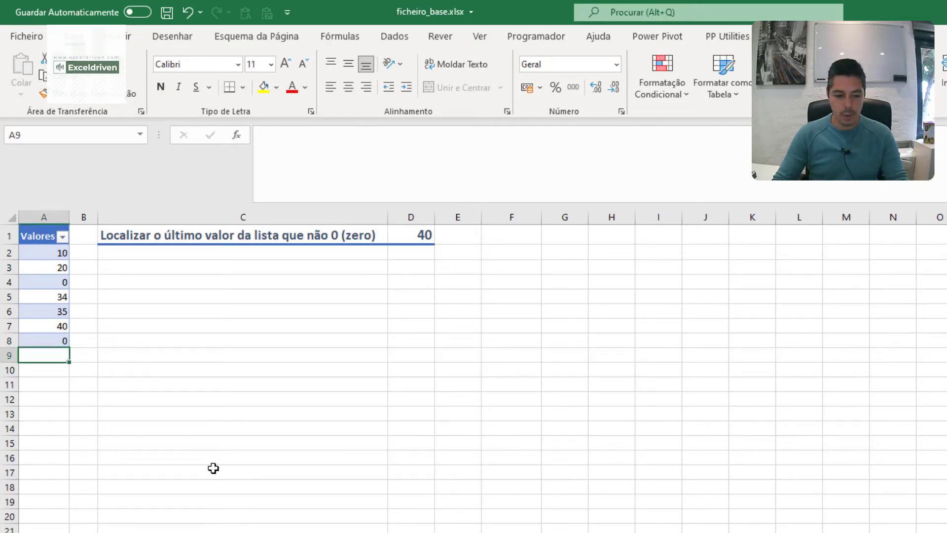
type("15")
key("Return")
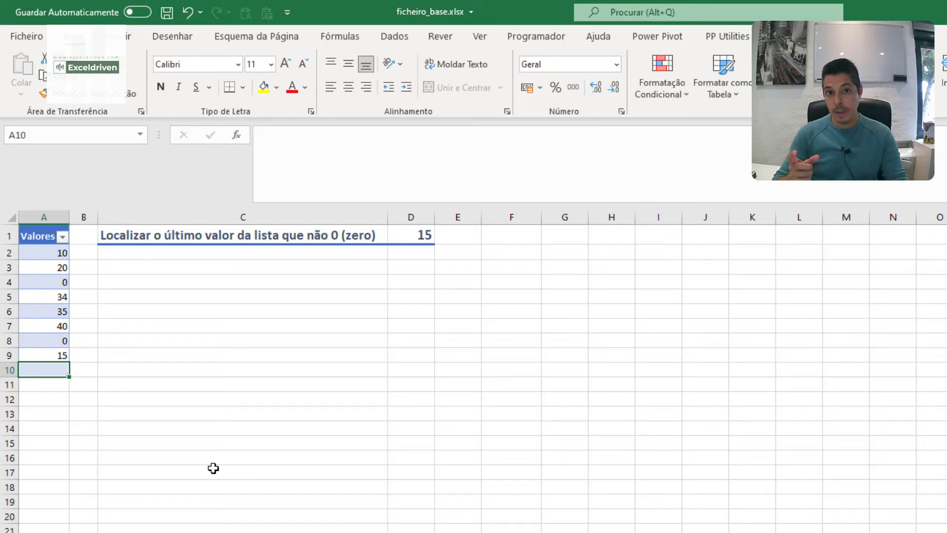
type("0")
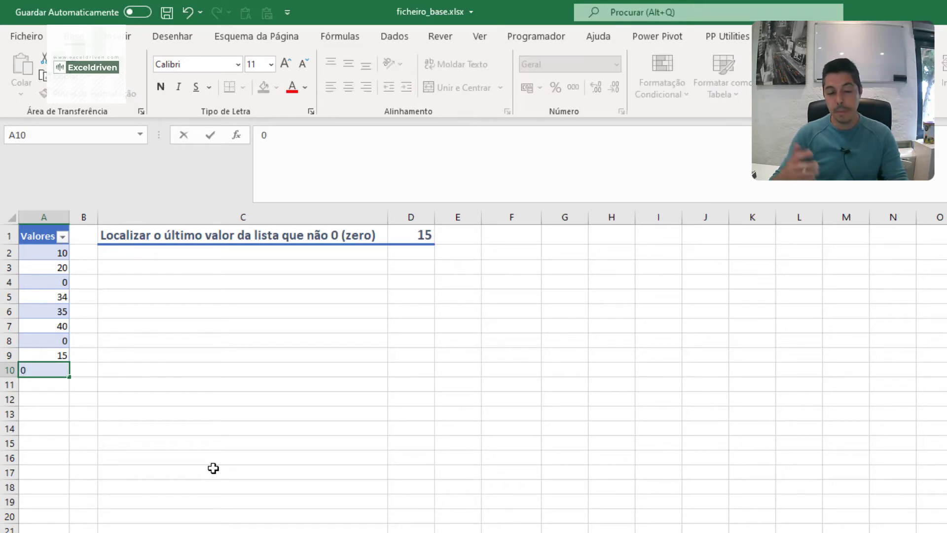
key("Return")
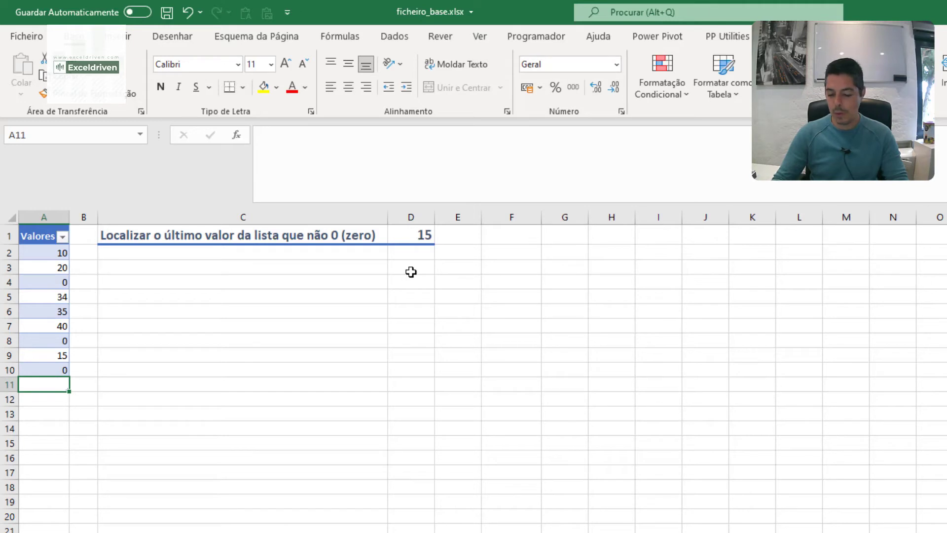
- Add the value 30 to the Valores table in cell A11 and select D1 to check its formula
type("30")
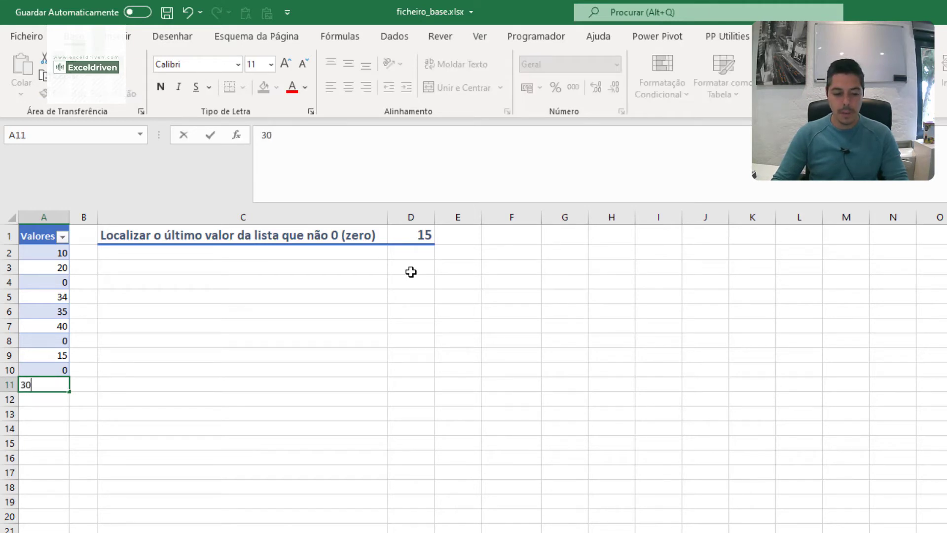
key("Return")
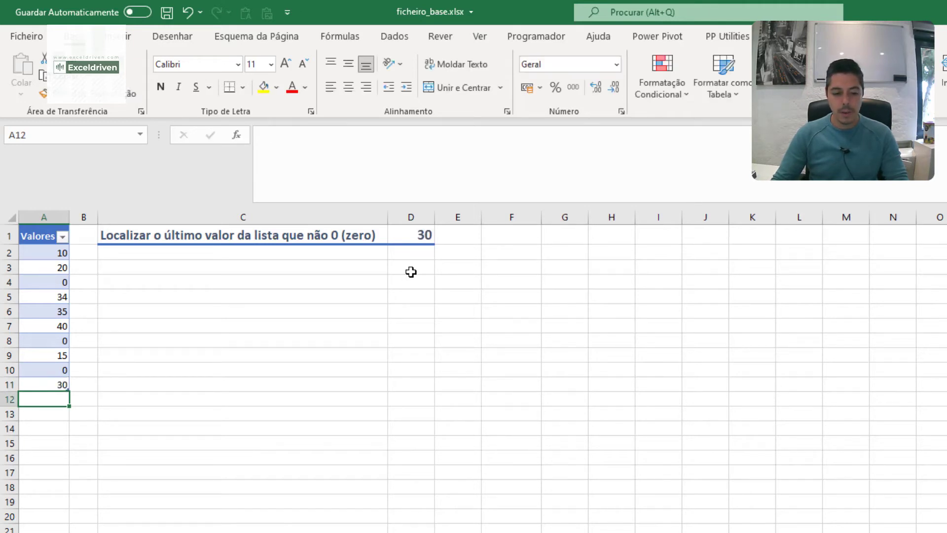
left_click(418, 230)
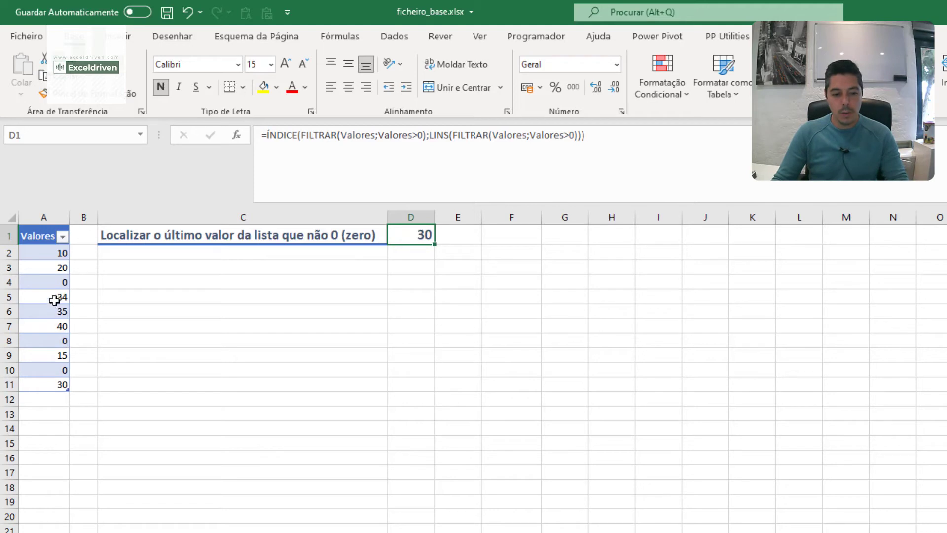
- Copy the ÍNDICE formula text from D1 and enter it in cell D4
left_click(58, 282)
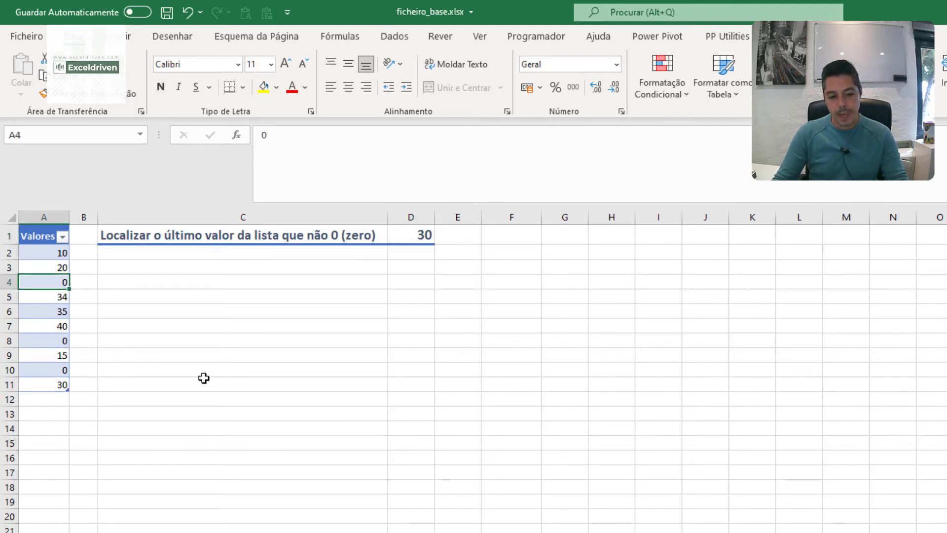
left_click(411, 252)
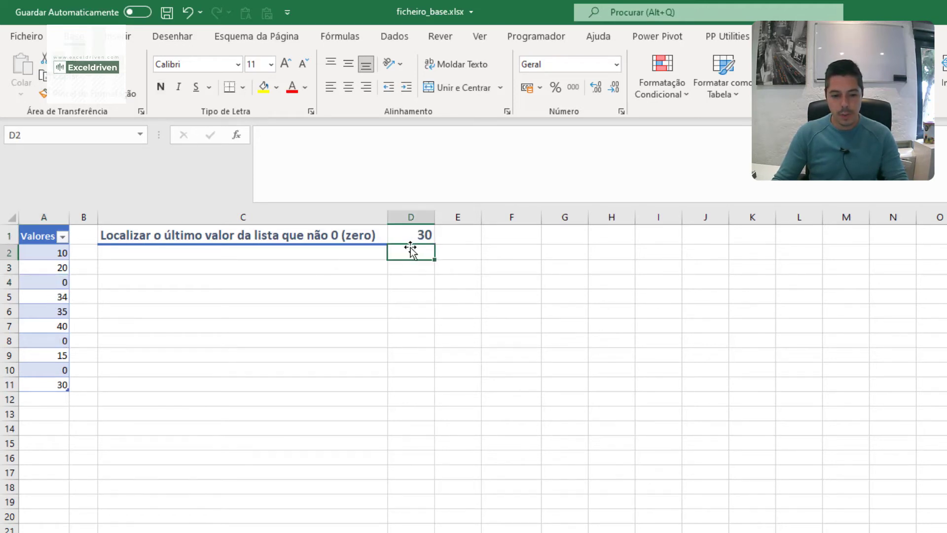
left_click(412, 235)
left_click_drag(612, 141, 206, 173)
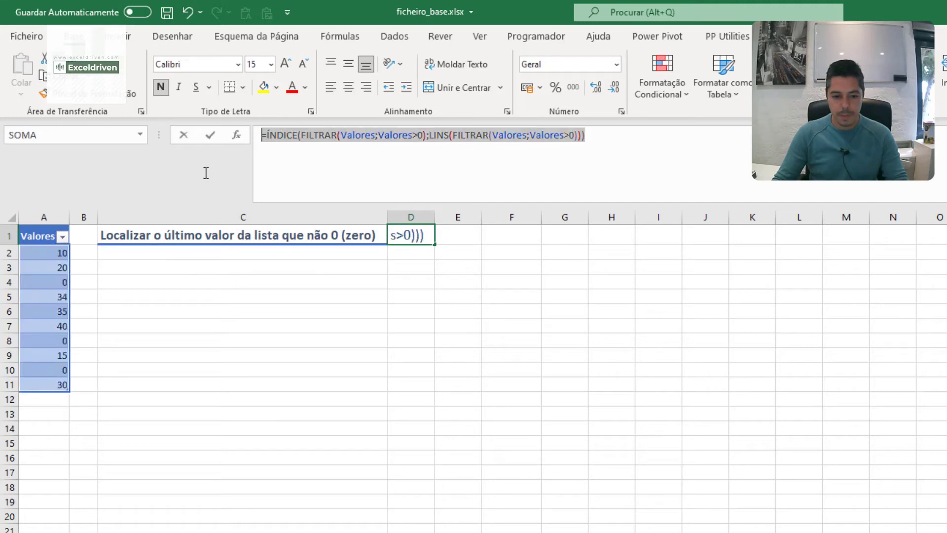
key("ctrl+c")
key("Escape")
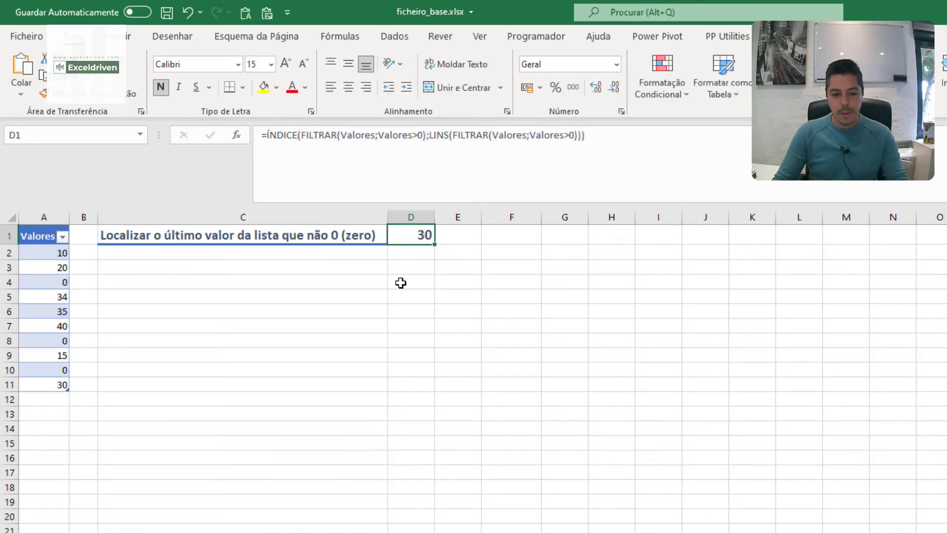
left_click(404, 281)
left_click(401, 154)
key("ctrl+v")
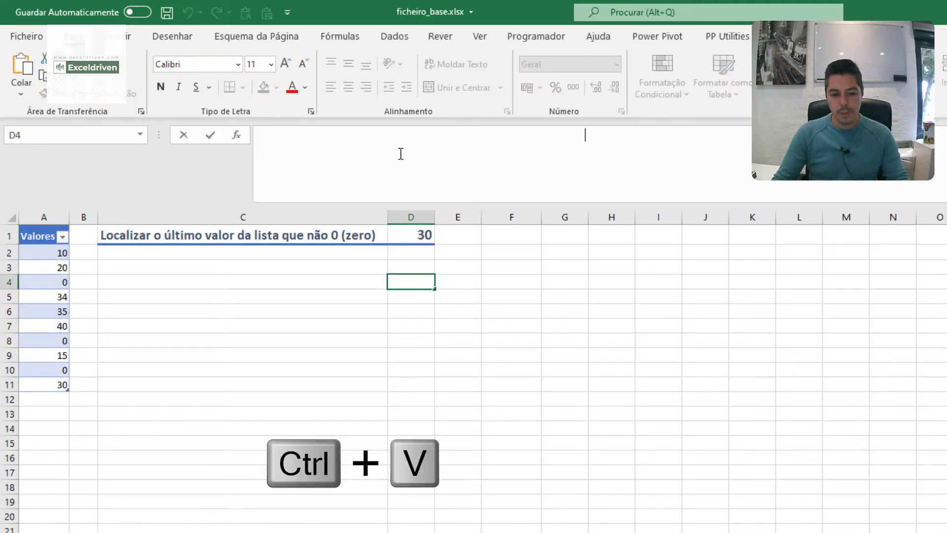
key("Return")
left_click(420, 281)
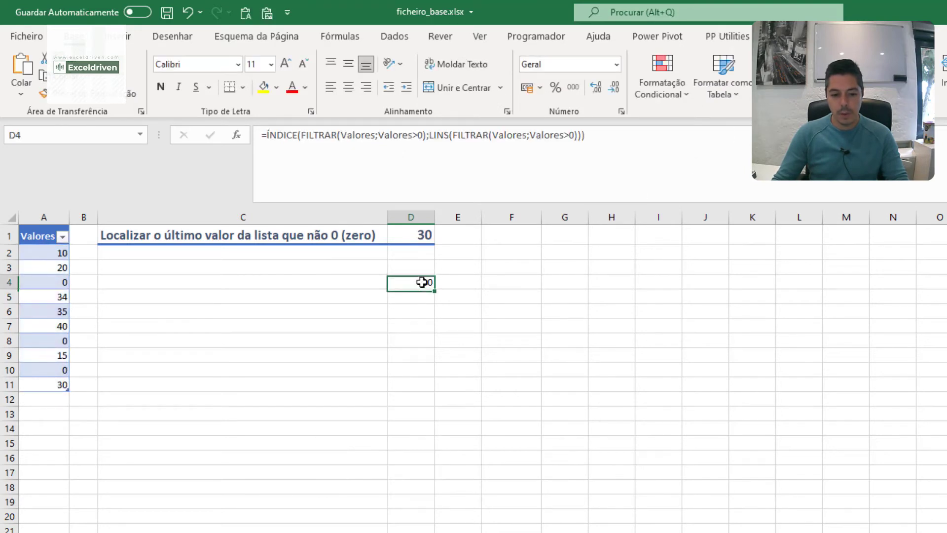
- Replace the zeros in cells A4, A8 and A10 of the Valores table with the letter A
left_click(57, 281)
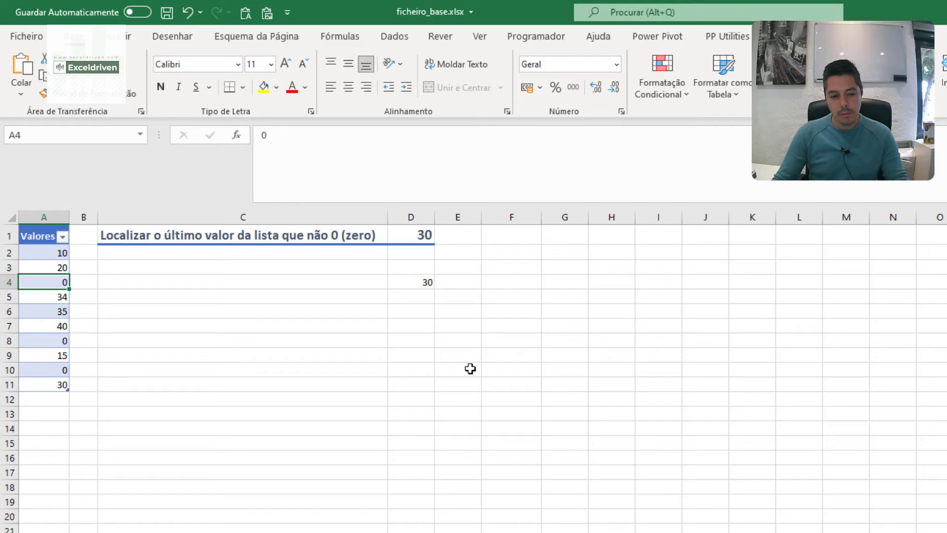
type("A")
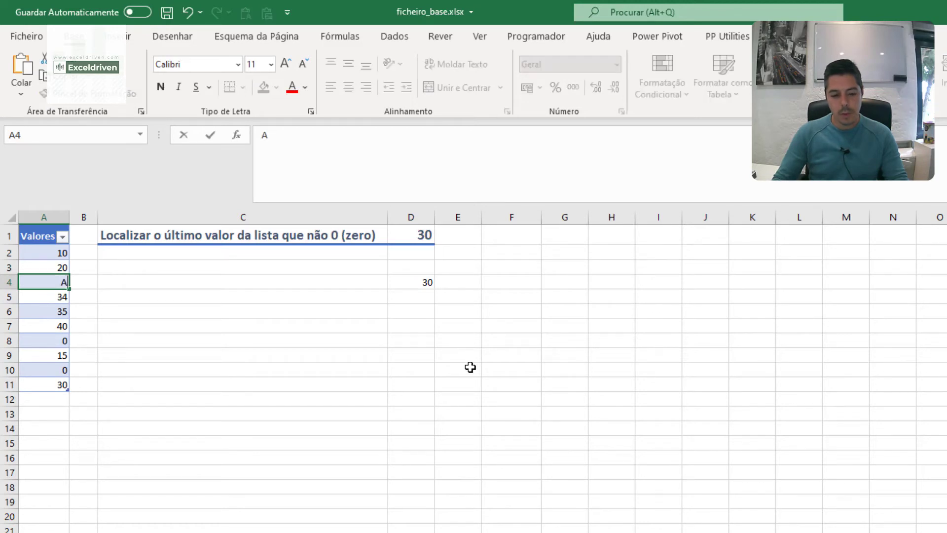
key("Down")
key("Down")
key("Down")
key("Down")
type("A")
key("Down")
key("Down")
key("Down")
key("Up")
type("A")
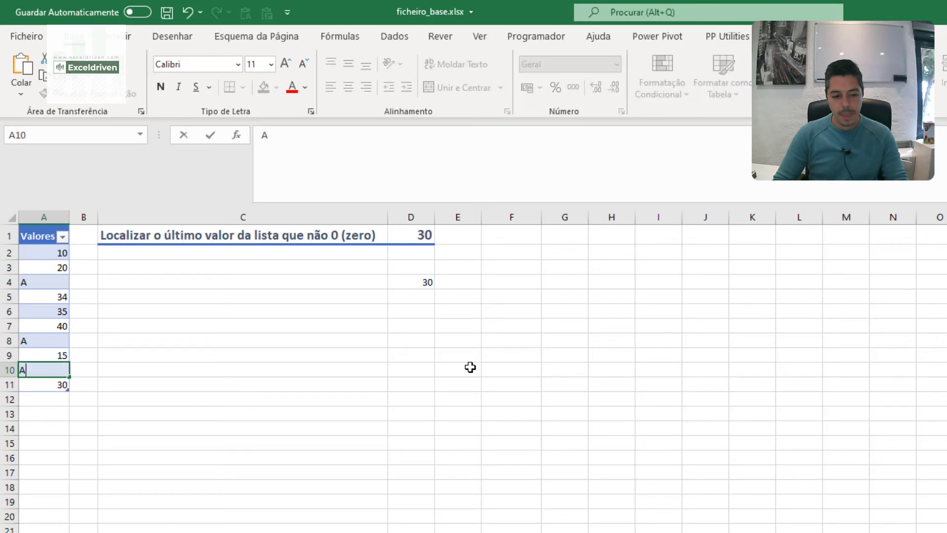
key("Up")
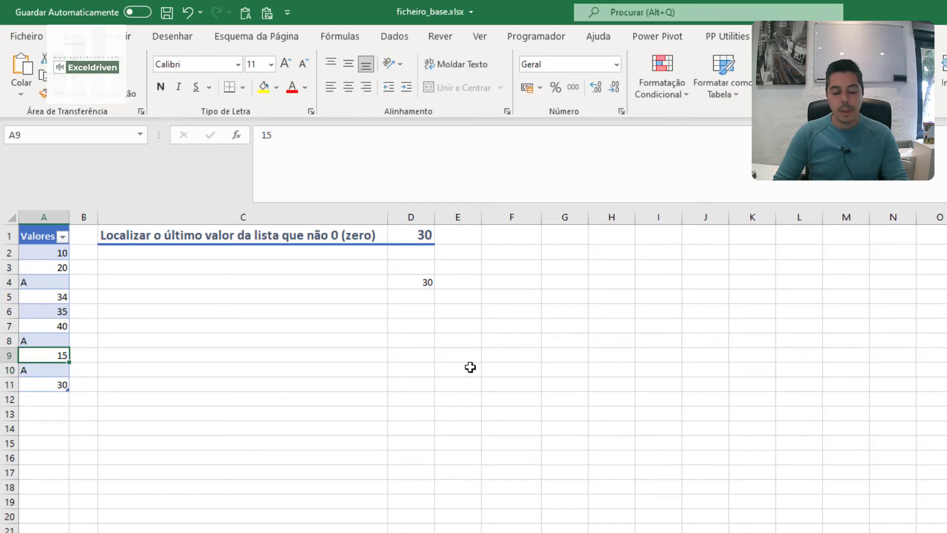
- Change cell A8 to B and cell A10 to C in the Valores table
key("Down")
key("Up")
key("Up")
type("B")
key("Down")
key("Down")
type("C")
key("Right")
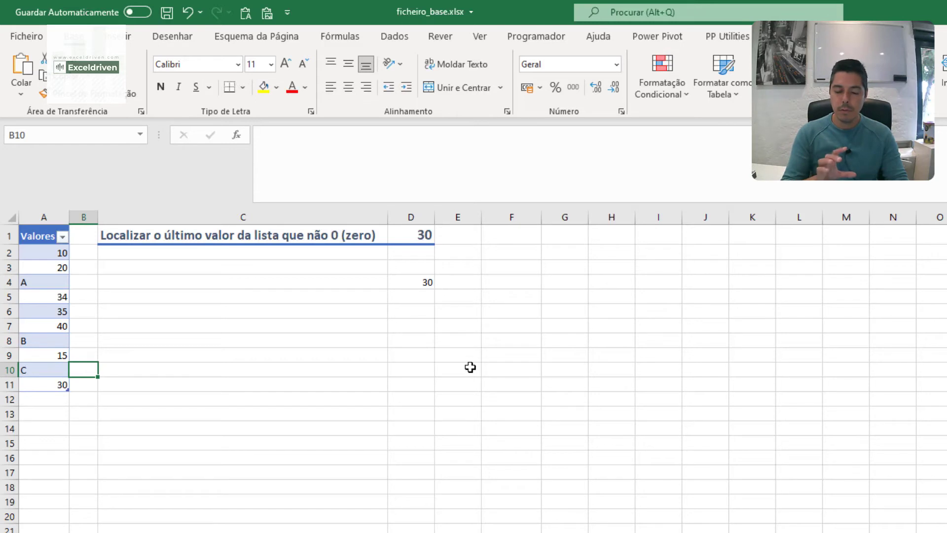
- Replace the Valores>0 condition of the first FILTRAR in D4's formula with the É.TEXTO function
left_click(418, 281)
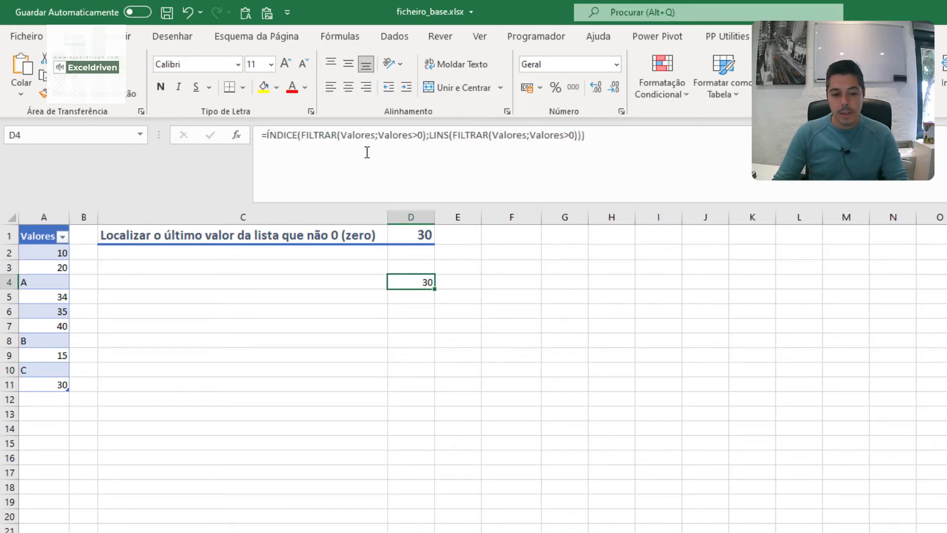
left_click_drag(381, 130, 424, 131)
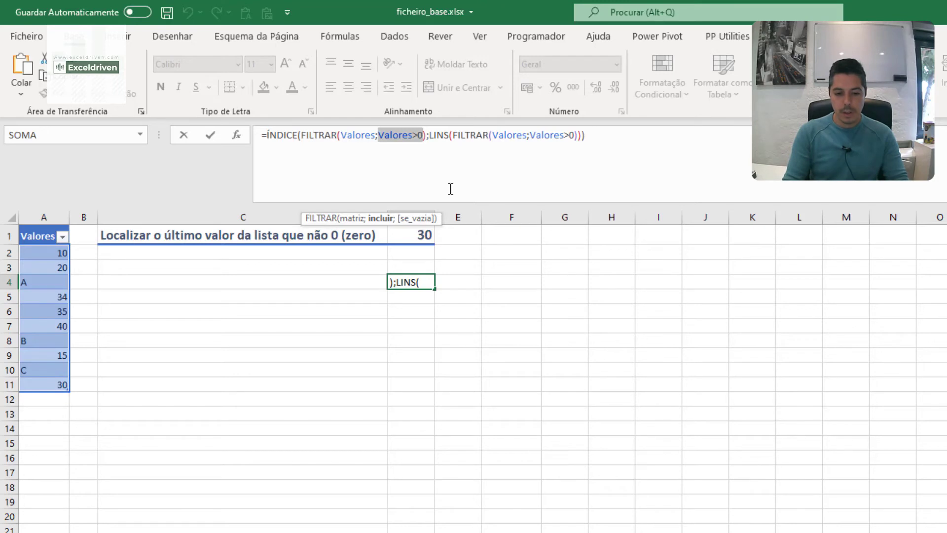
type("I")
key("BackSpace")
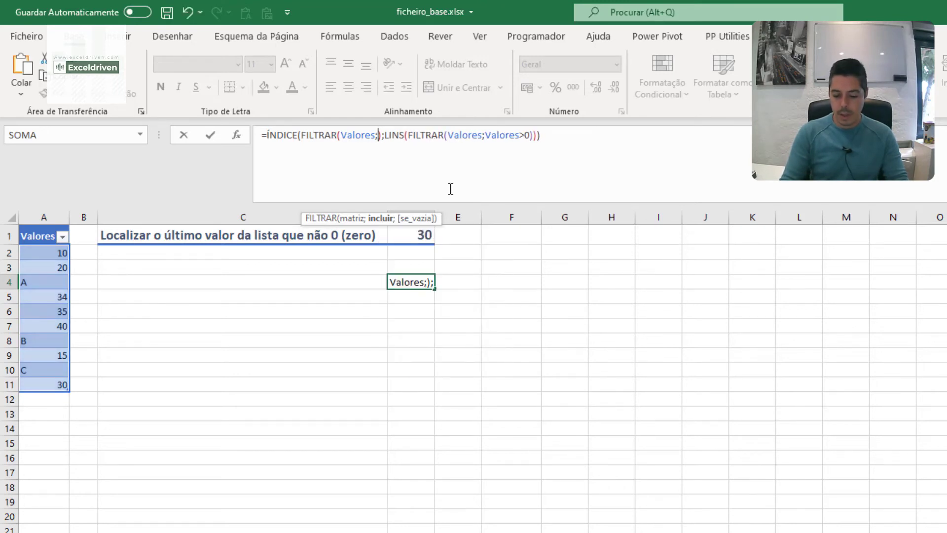
type("É")
key("Down")
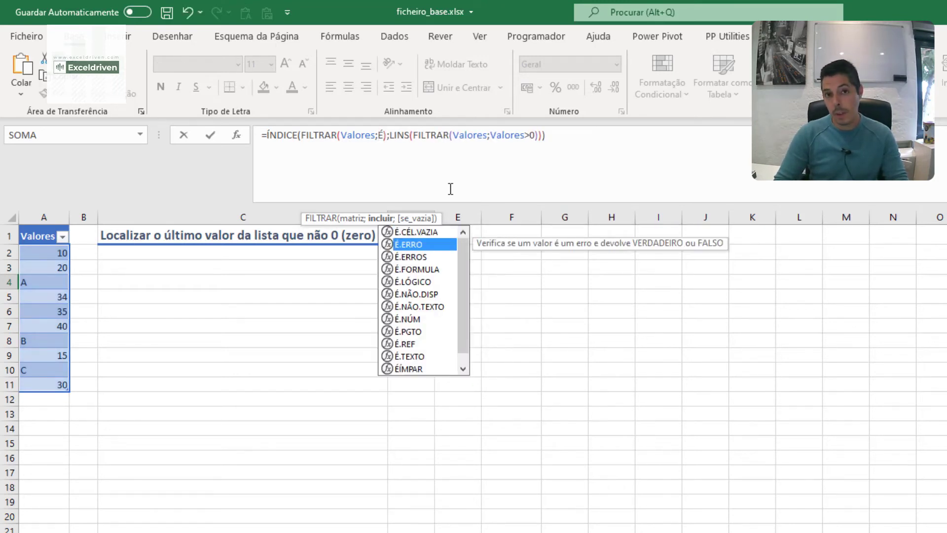
key("Down")
key("Down")
key("Down")
key("Down")
key("Down")
key("Down")
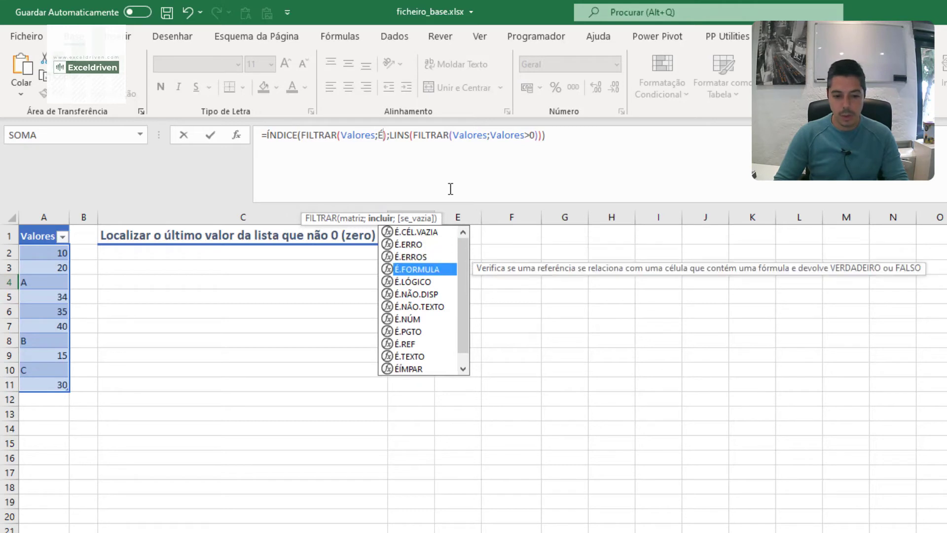
key("Down")
key("Down")
key("Down")
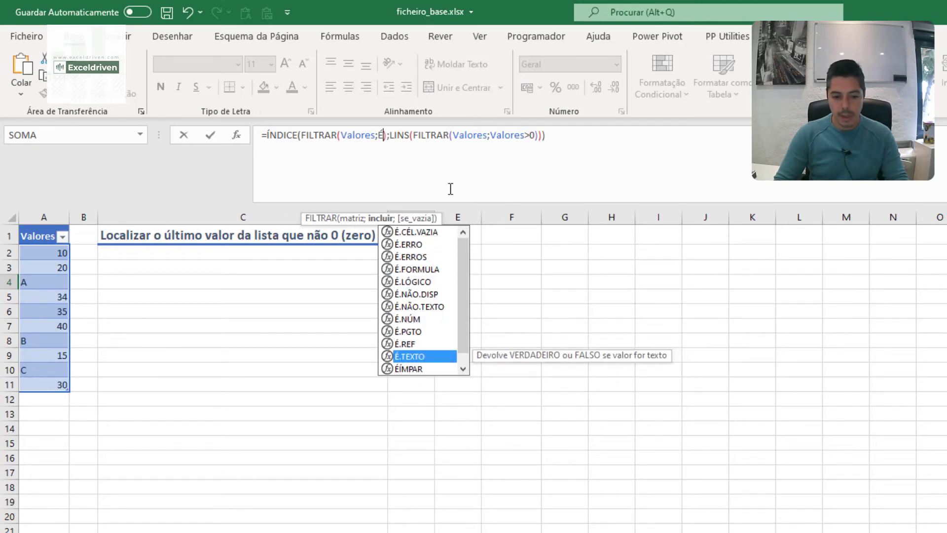
key("Tab")
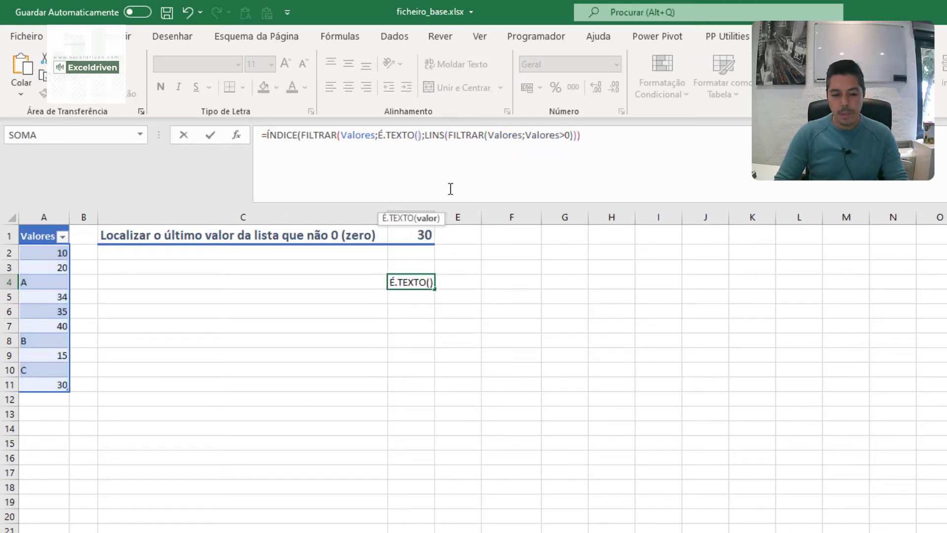
- Give É.TEXTO the Valores table as its argument
type("Val")
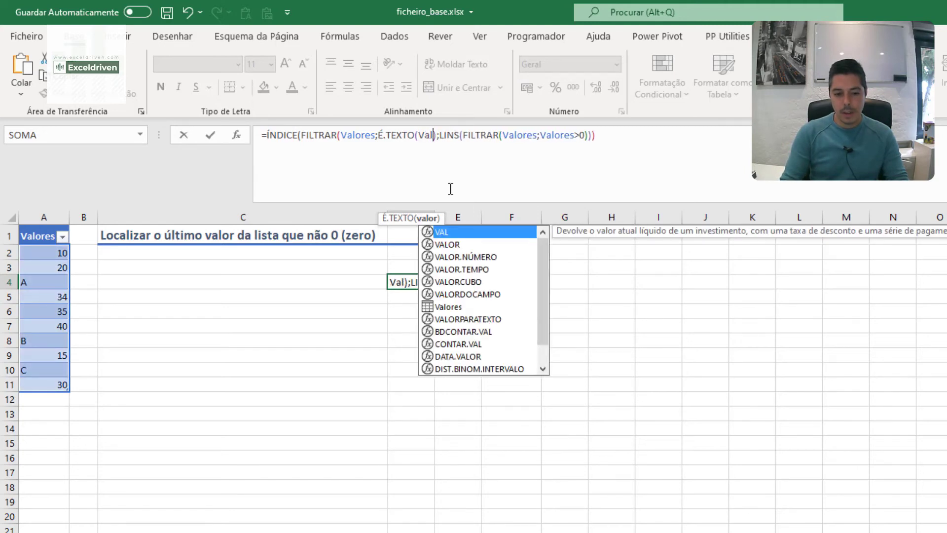
key("Down")
key("Down")
key("Down")
key("Down")
key("Down")
key("Down")
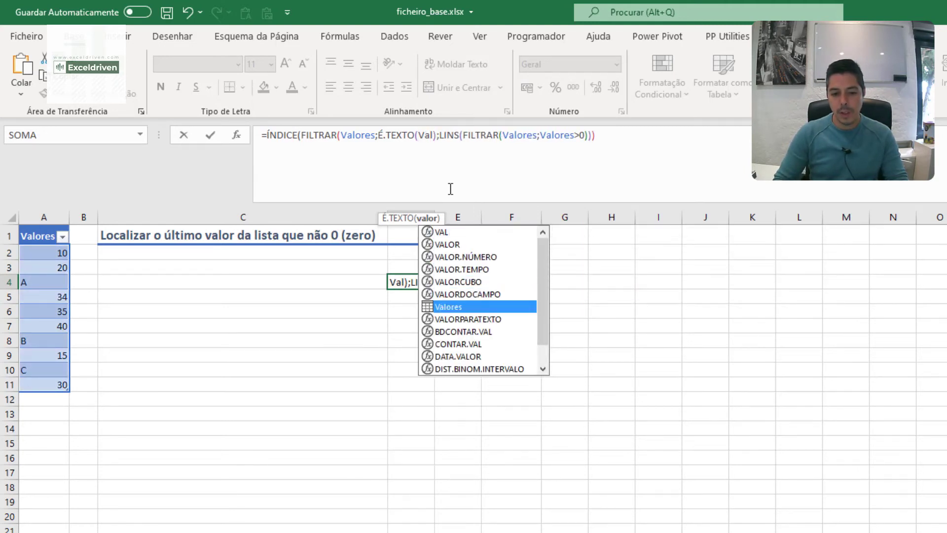
key("Tab")
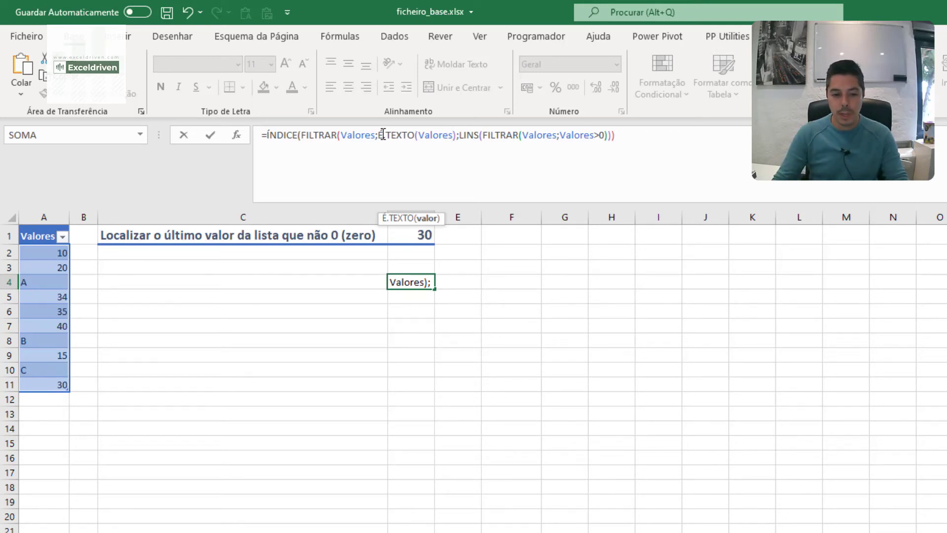
- Copy the expression É.TEXTO(Valores) from D4's formula and discard the edit of that cell
left_click_drag(380, 132, 458, 132)
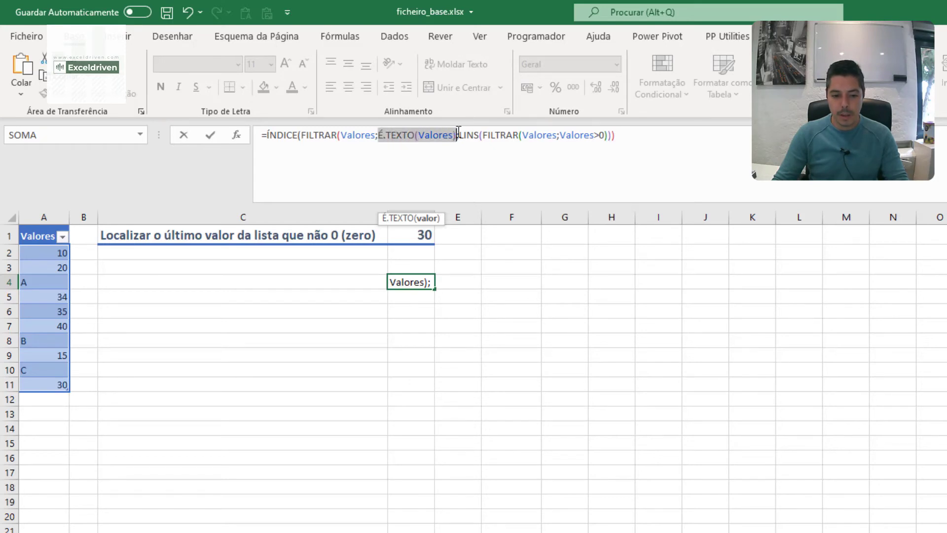
key("ctrl+c")
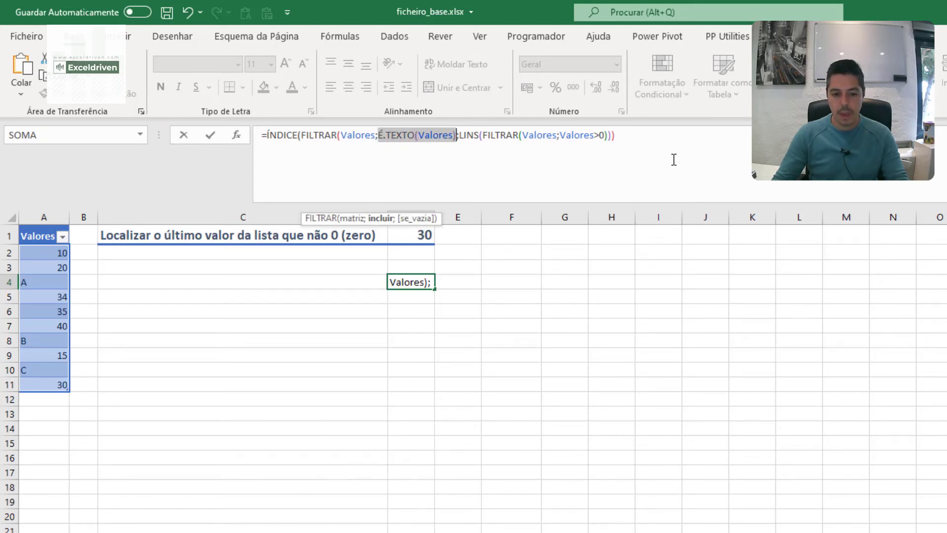
key("Return")
key("Return")
key("Escape")
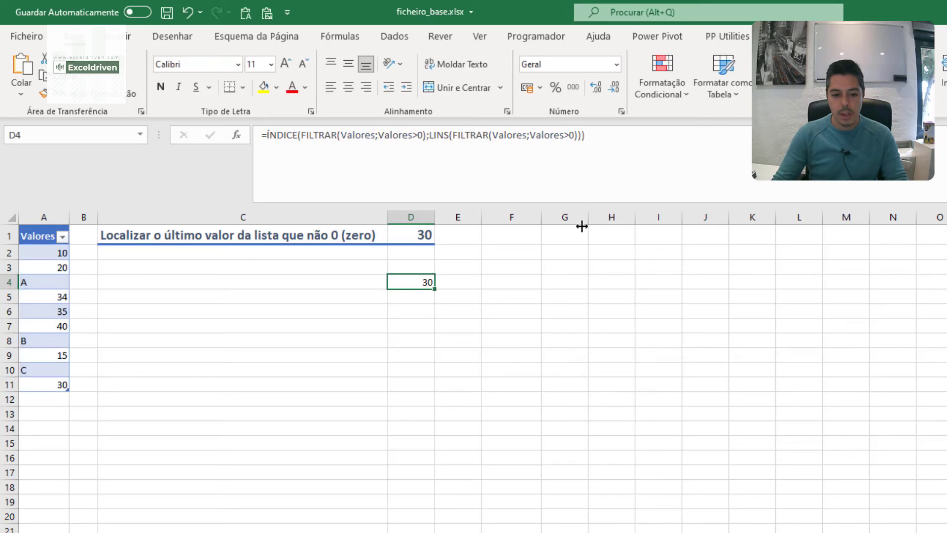
- Enter the formula =É.TEXTO(Valores) in cell F4 from the copied expression and autofit column F
left_click(472, 282)
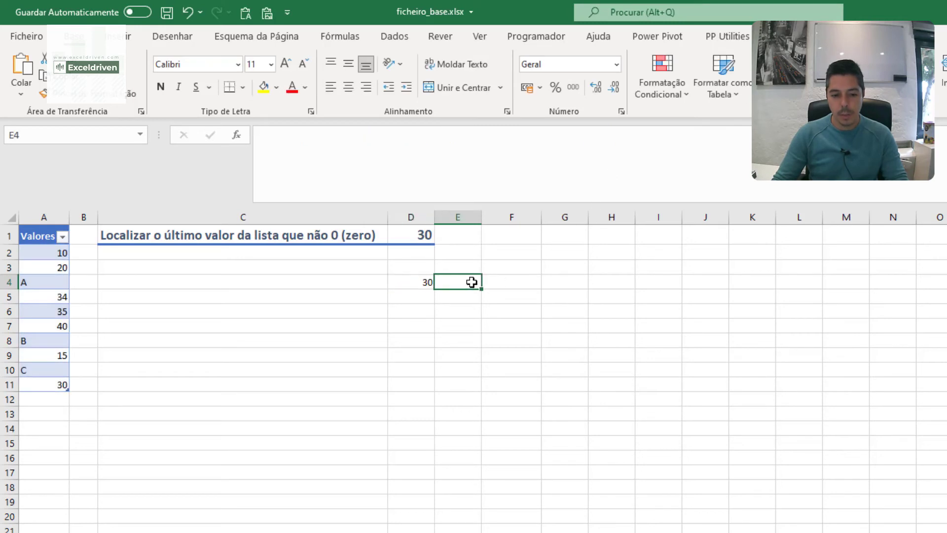
left_click(503, 277)
left_click(449, 156)
key("ctrl+v")
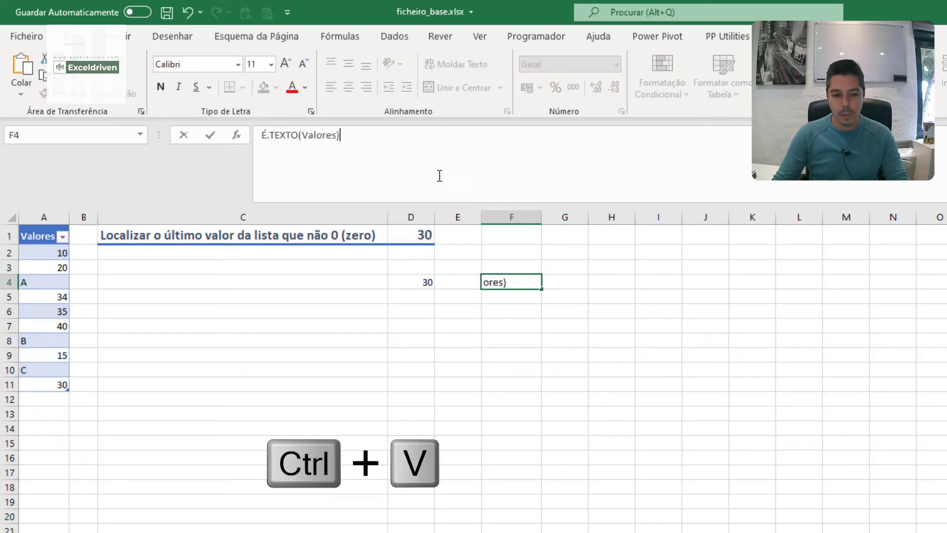
left_click(264, 135)
type("=")
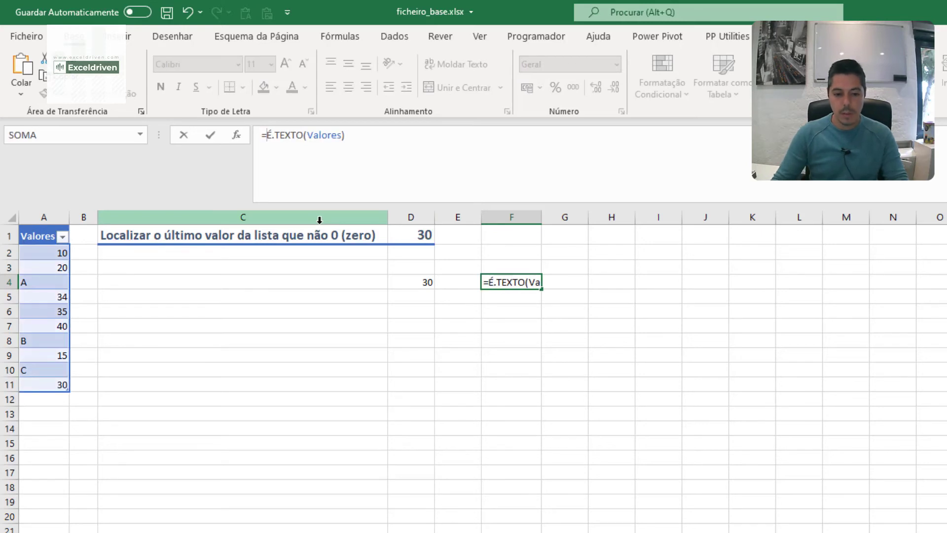
key("ctrl+Return")
key("Return")
double_click(540, 217)
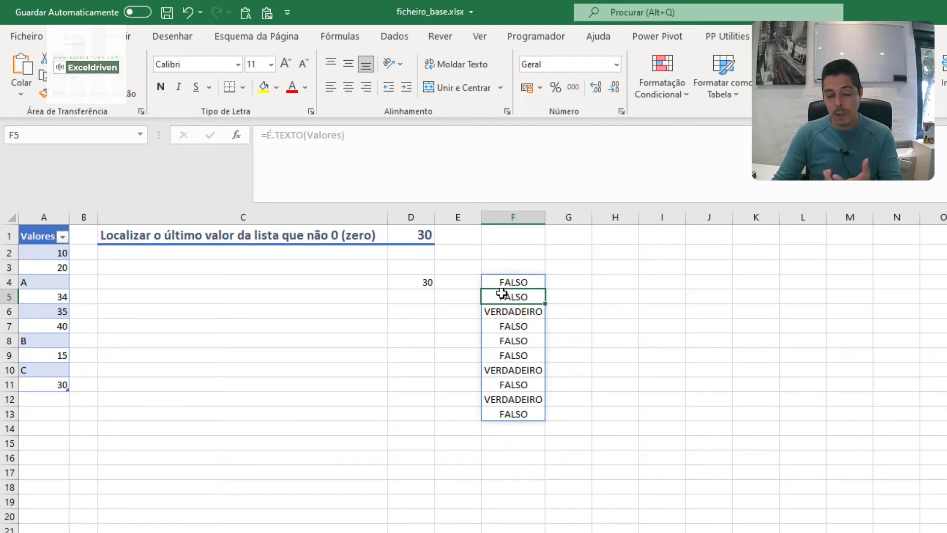
- Replace the Valores>0 condition of the first FILTRAR in D4's formula with the É.TEXTO function
left_click(427, 283)
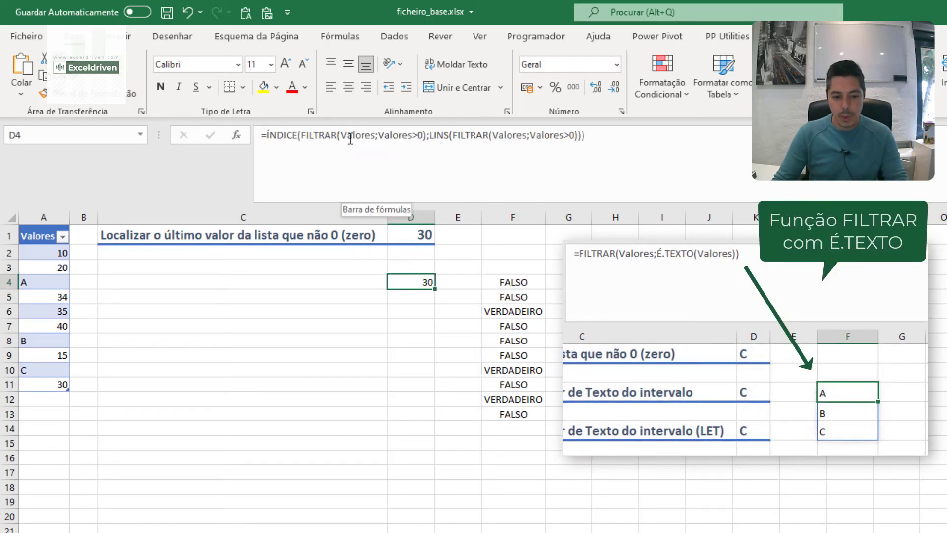
left_click_drag(378, 135, 423, 134)
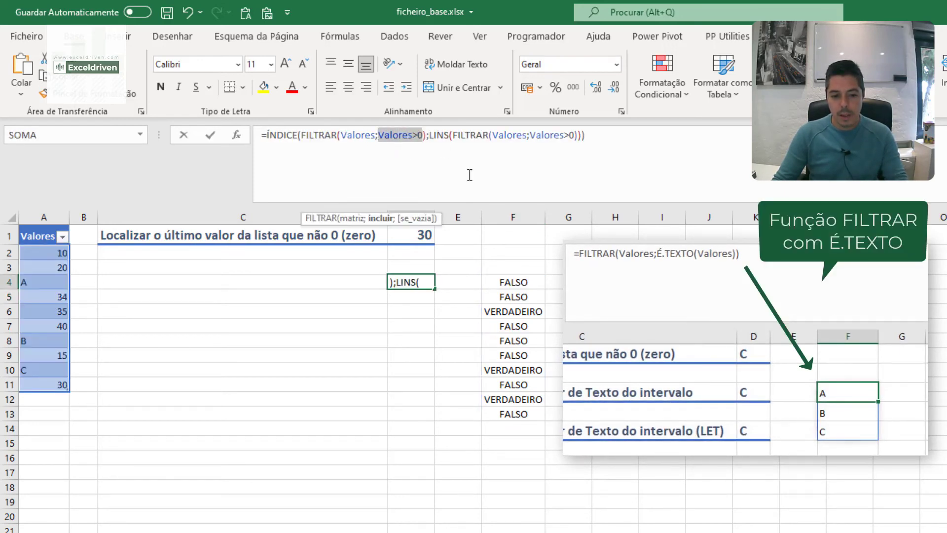
type("é")
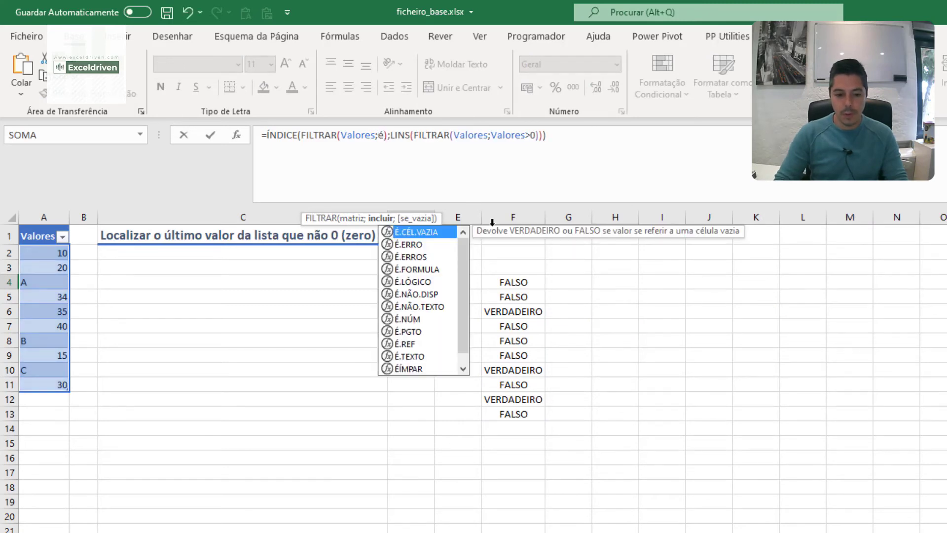
key("Down")
key("Down")
key("Down")
key("Down")
key("Down")
key("Down")
key("Down")
key("Down")
key("Down")
key("Down")
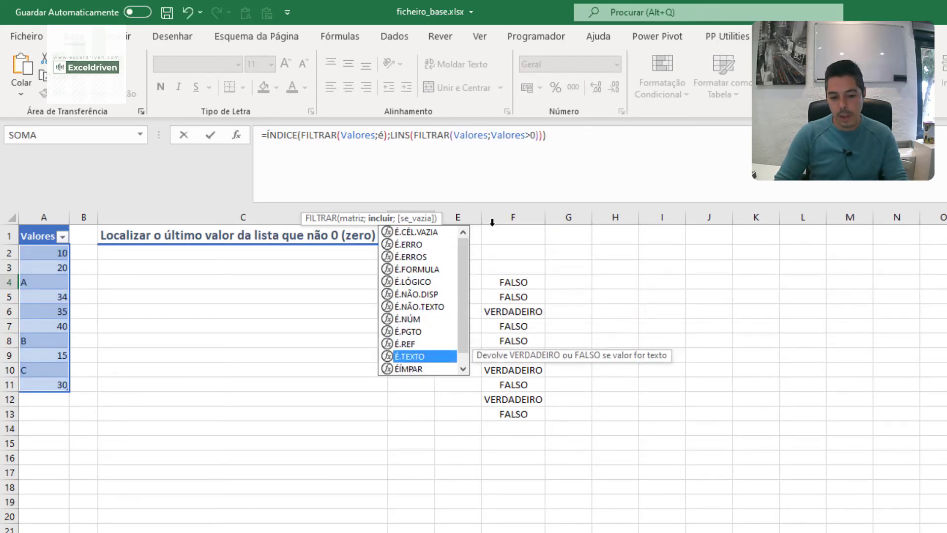
key("Tab")
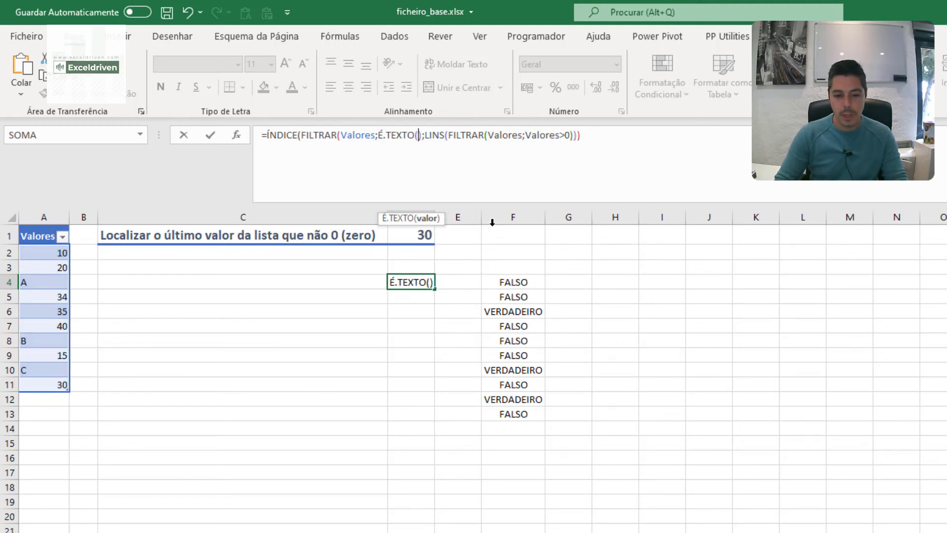
- Set the Valores table as the argument of É.TEXTO in the first FILTRAR
type("valo")
key("Down")
key("Down")
key("Down")
key("Down")
key("Down")
key("Tab")
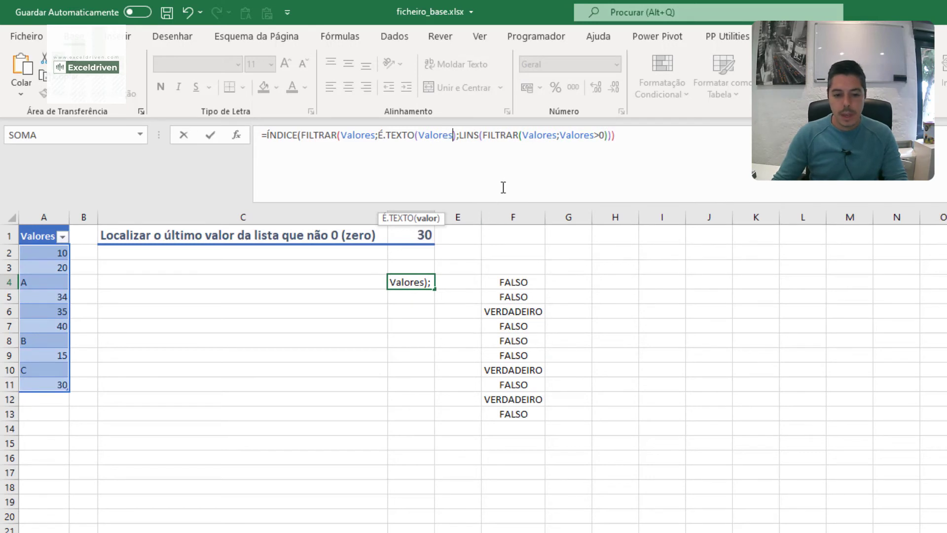
- Copy É.TEXTO(Valores) over the Valores>0 condition of the second FILTRAR in D4's formula and try to confirm the formula
left_click_drag(378, 135, 459, 136)
key("ctrl+c")
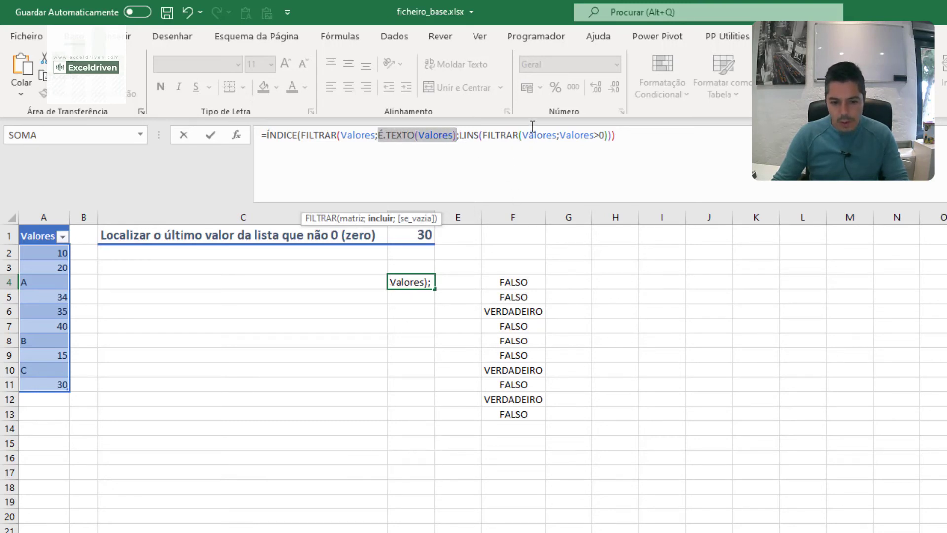
left_click_drag(559, 135, 605, 136)
key("ctrl+v")
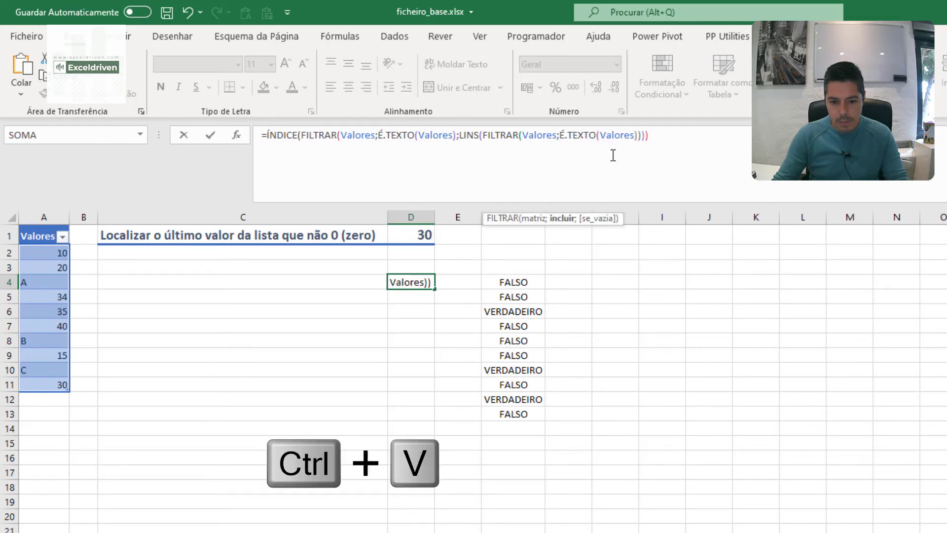
left_click(666, 134)
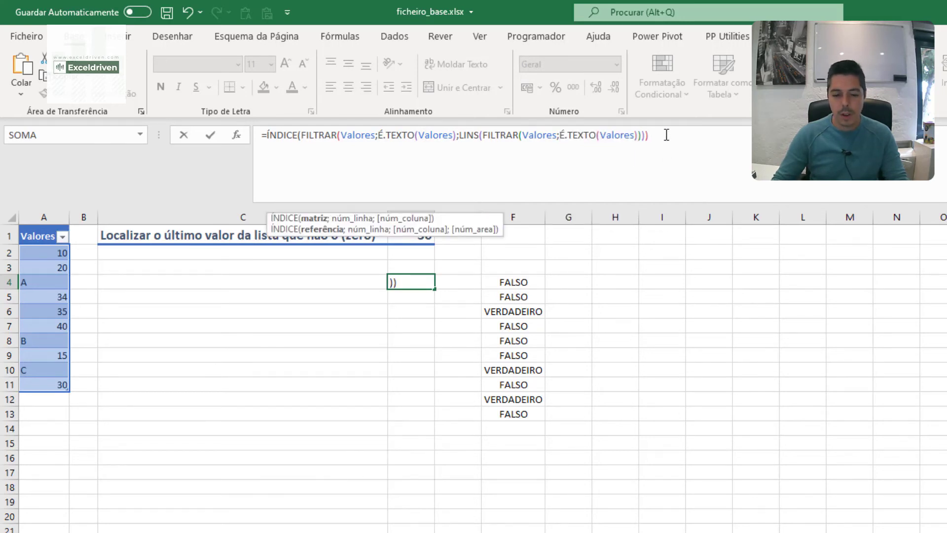
key("Return")
key("Return")
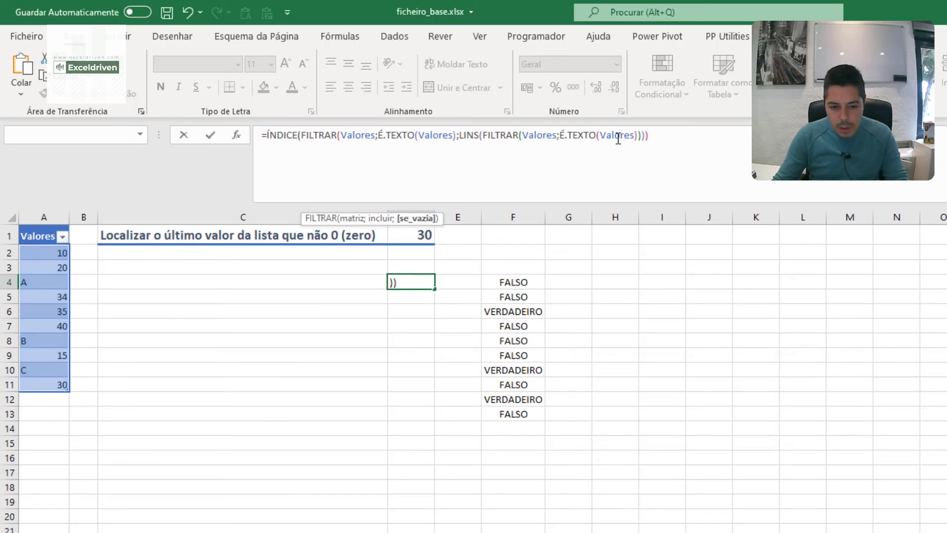
- Add the missing closing parenthesis after the first É.TEXTO(Valores) and confirm D4's formula
left_click(445, 133)
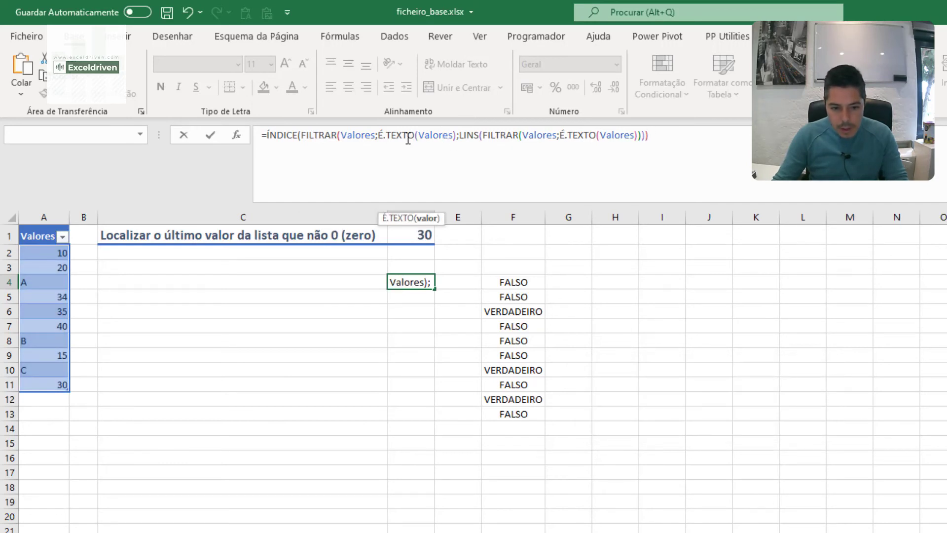
left_click(456, 134)
type(")")
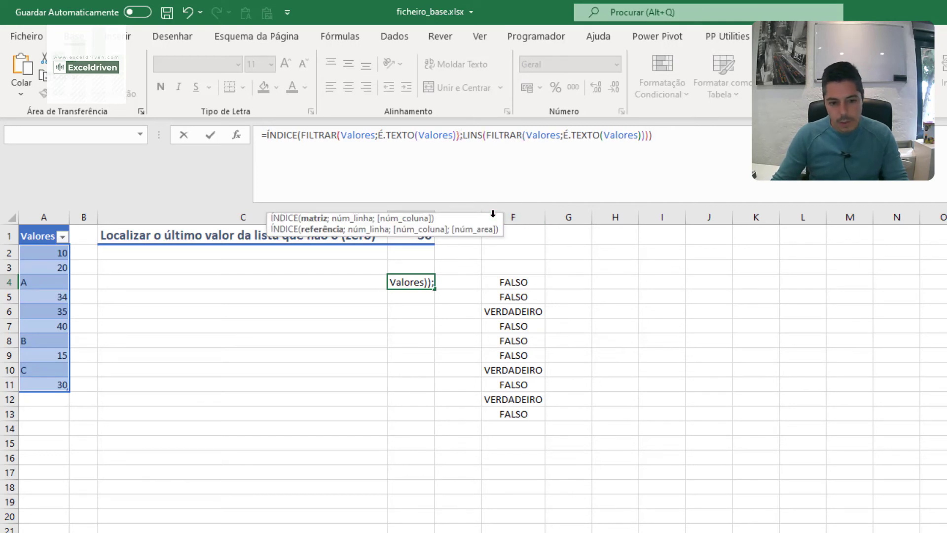
left_click(675, 134)
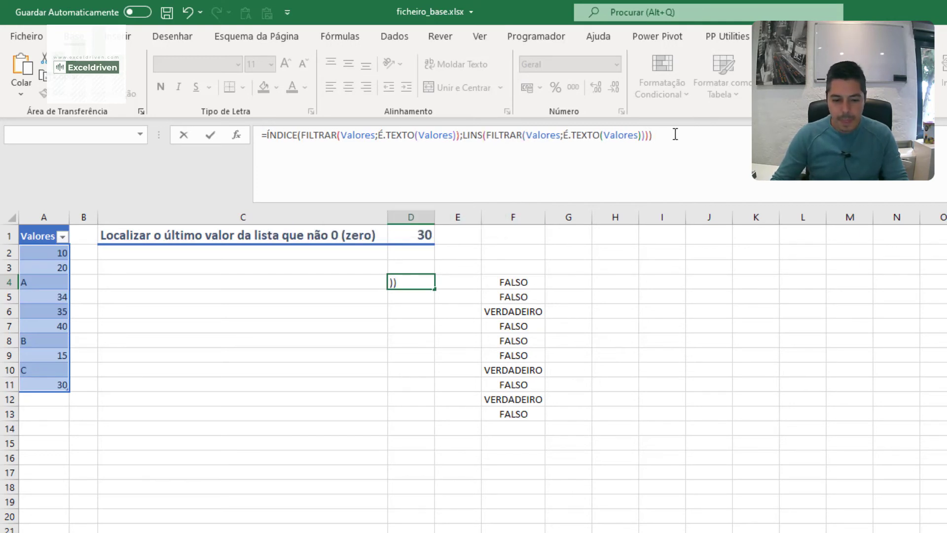
key("Return")
- Examine the first FILTRAR expression in D4's formula and leave the cell without editing it
left_click(414, 281)
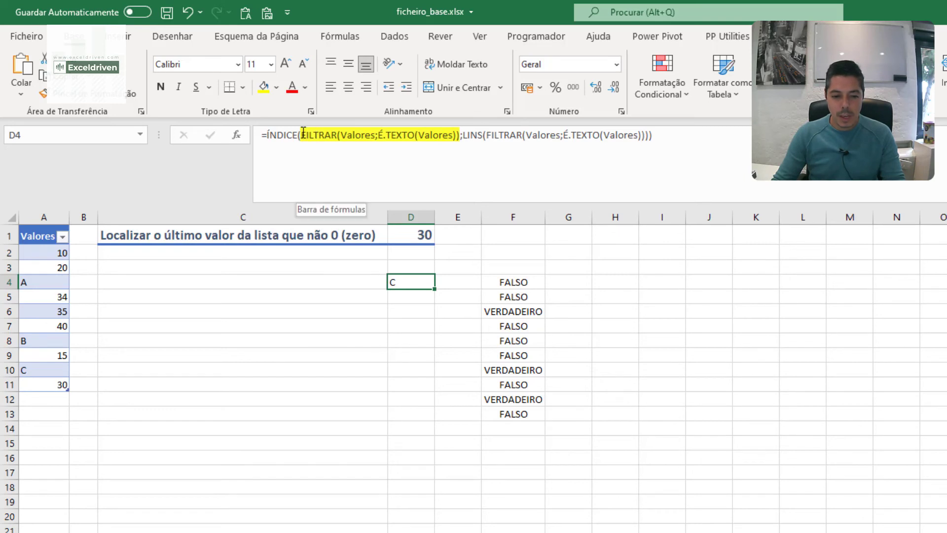
left_click_drag(300, 134, 462, 134)
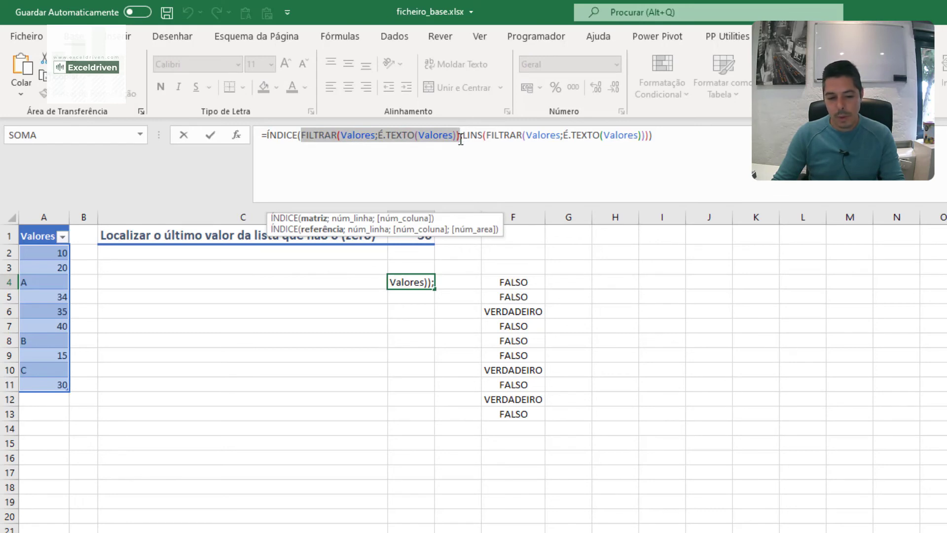
key("Escape")
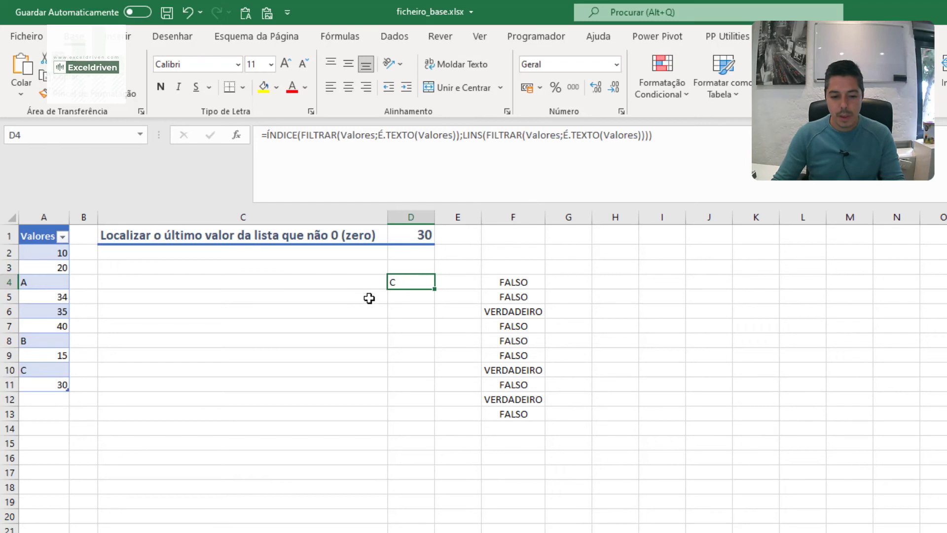
- Enter the label "Localizar o último valor de Texto do intervalo" in cell C4
left_click(365, 278)
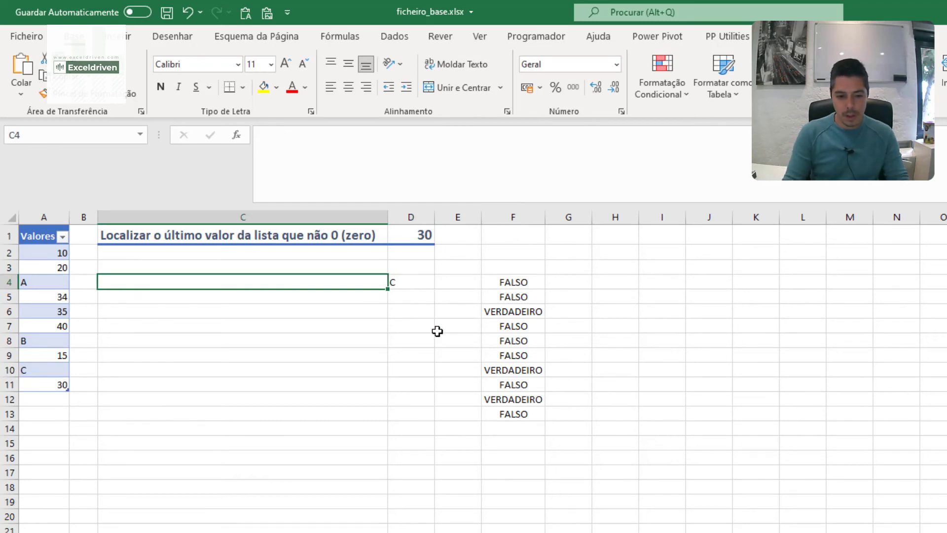
type("L")
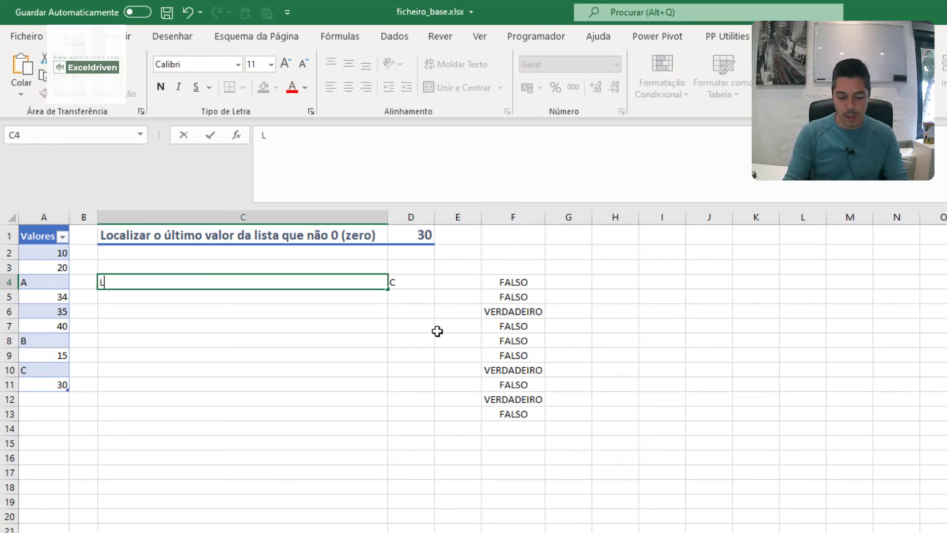
type("ocalizar o último v")
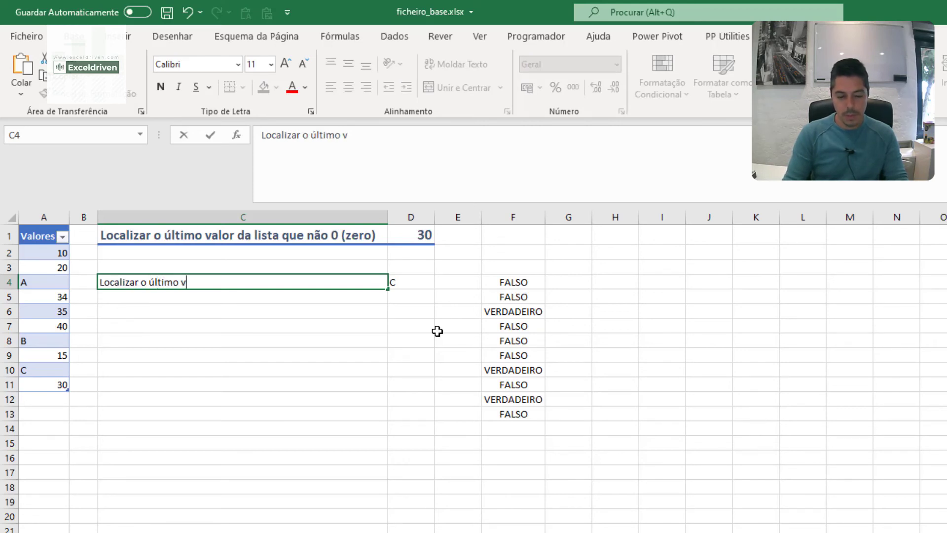
type("alor de ")
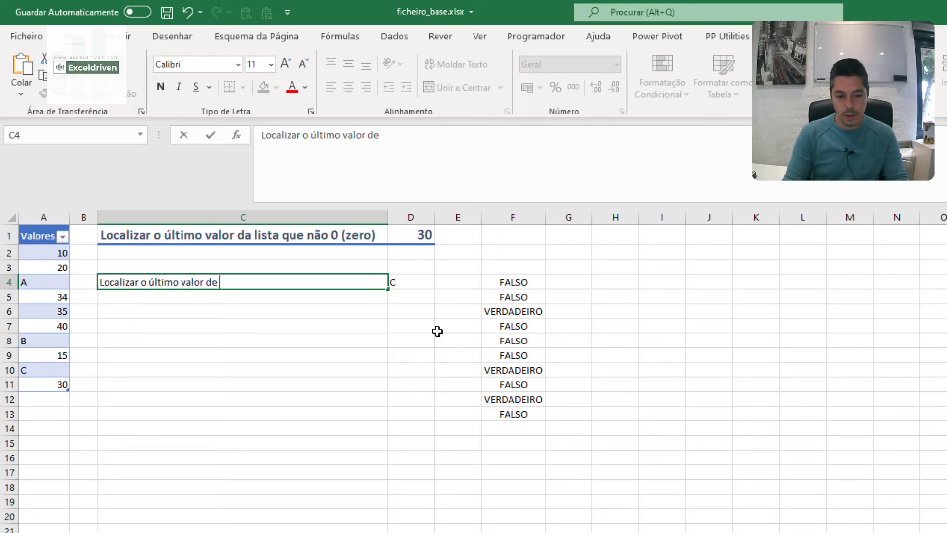
type("Texto")
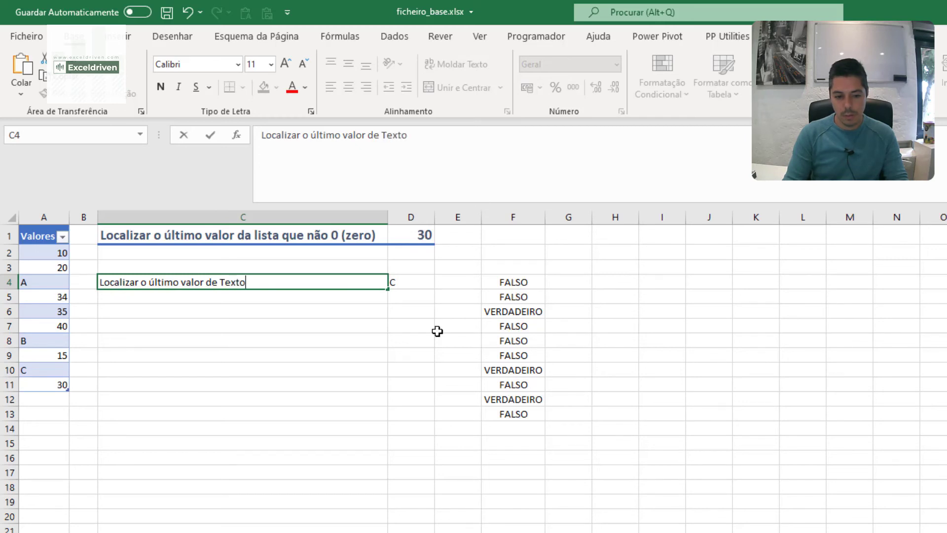
type(" do intervalo")
key("Return")
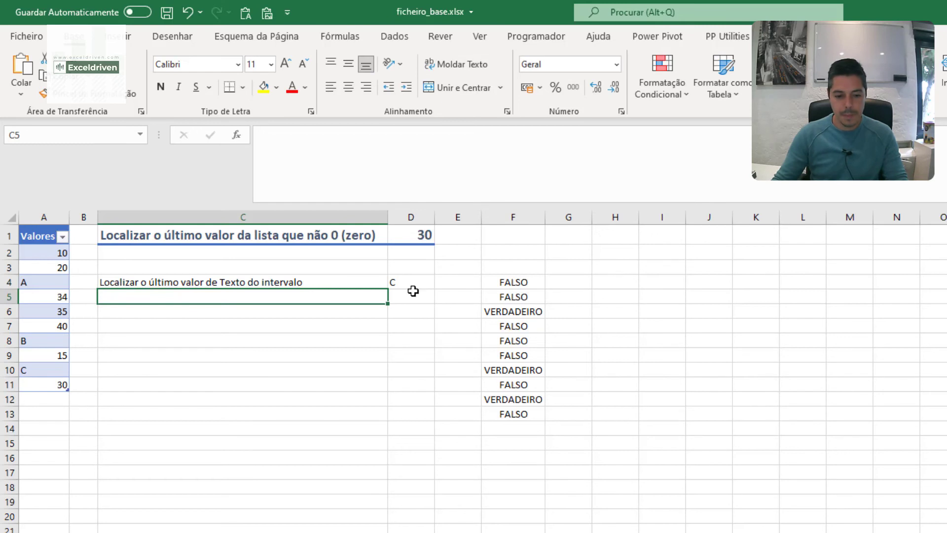
- Copy the formatting of the heading and result in C1:D1 onto C4:D4
left_click_drag(319, 229, 410, 235)
left_click(44, 93)
left_click_drag(184, 281, 415, 283)
left_click(411, 319)
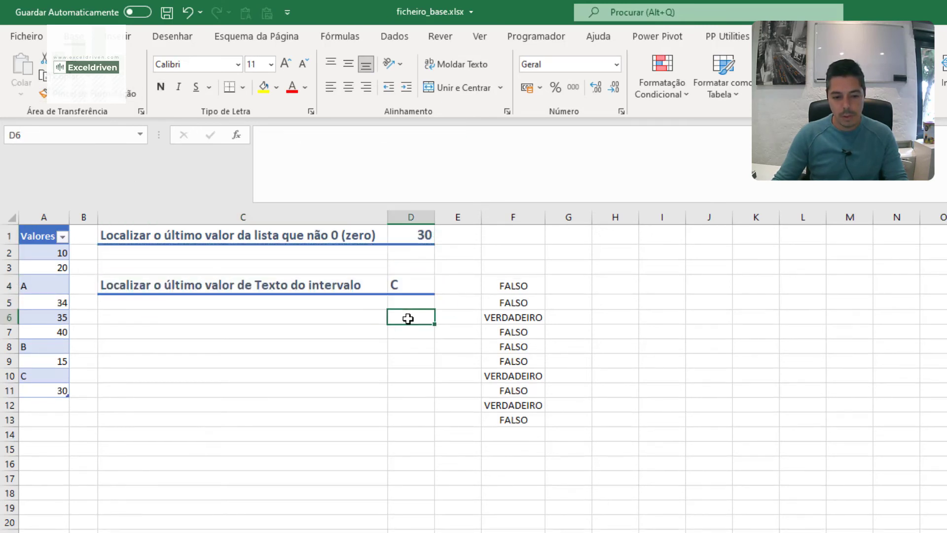
- Copy the heading in C4 and paste it into cell C7
left_click(288, 332)
left_click(271, 280)
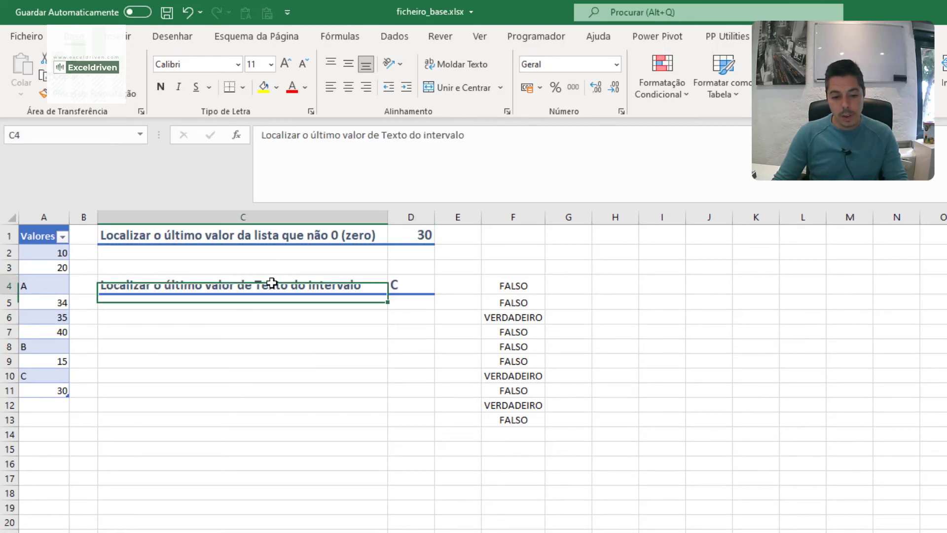
key("ctrl+c")
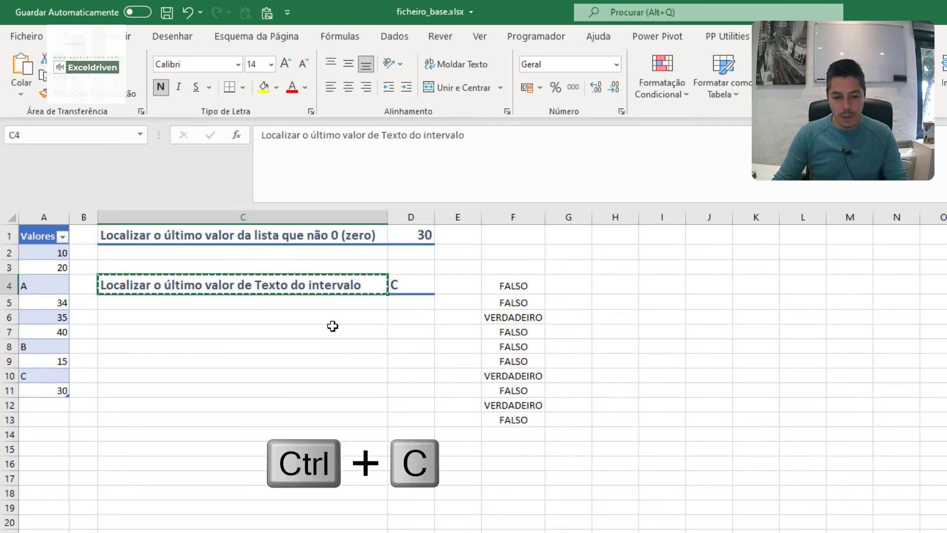
left_click(332, 326)
key("ctrl+v")
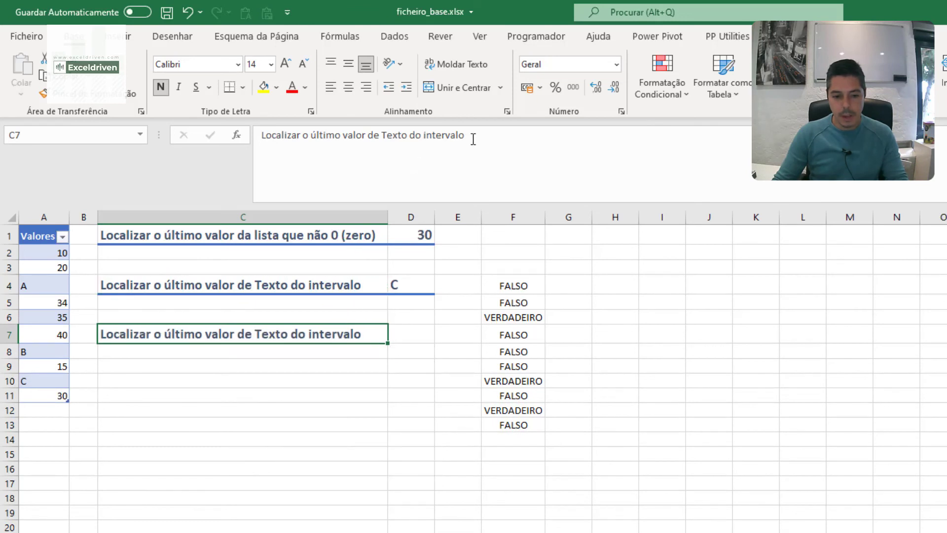
- Append "(LET)" to the heading in C7 and widen column C to fit it
left_click(471, 151)
type("(LET)")
key("ctrl+Return")
key("Return")
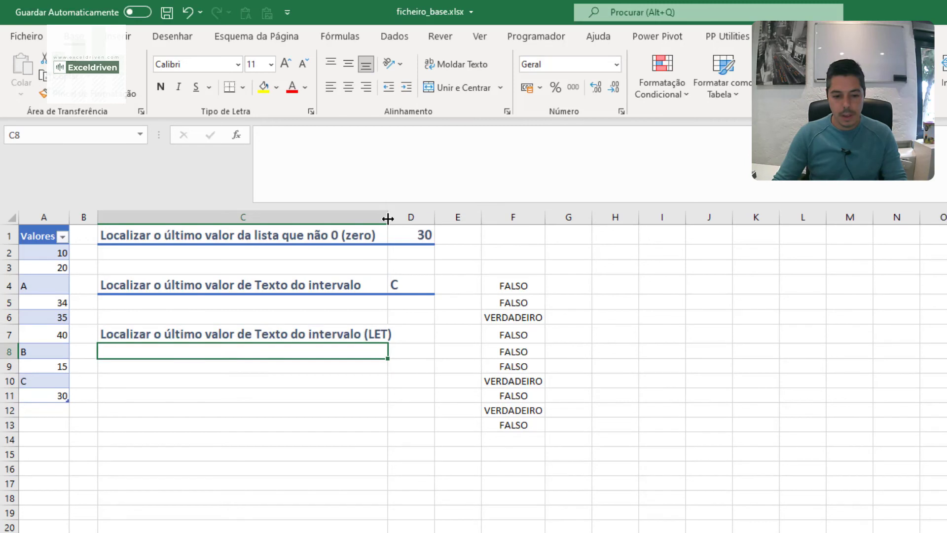
left_click_drag(387, 218, 405, 219)
- Copy the expression FILTRAR(Valores;É.TEXTO(Valores)) from D4's formula and leave that cell unedited
left_click(418, 284)
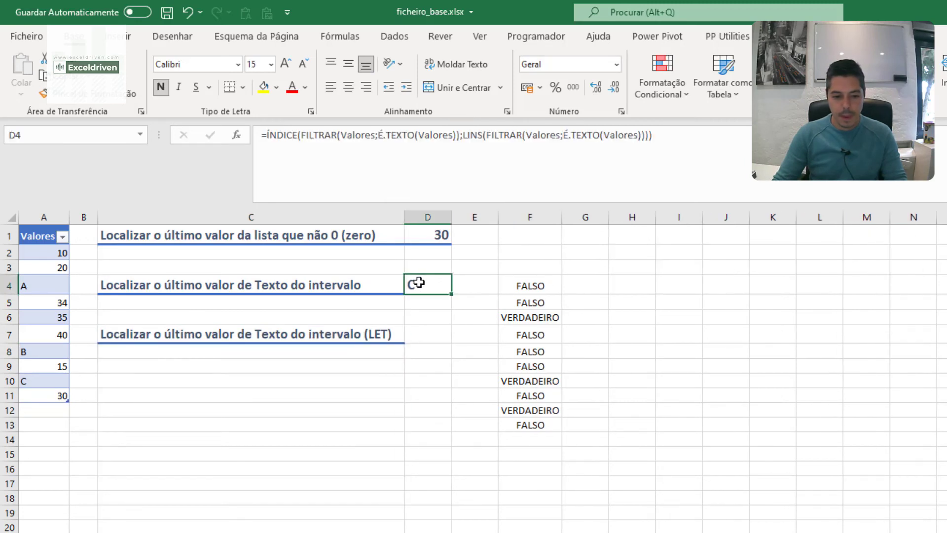
left_click_drag(302, 135, 459, 139)
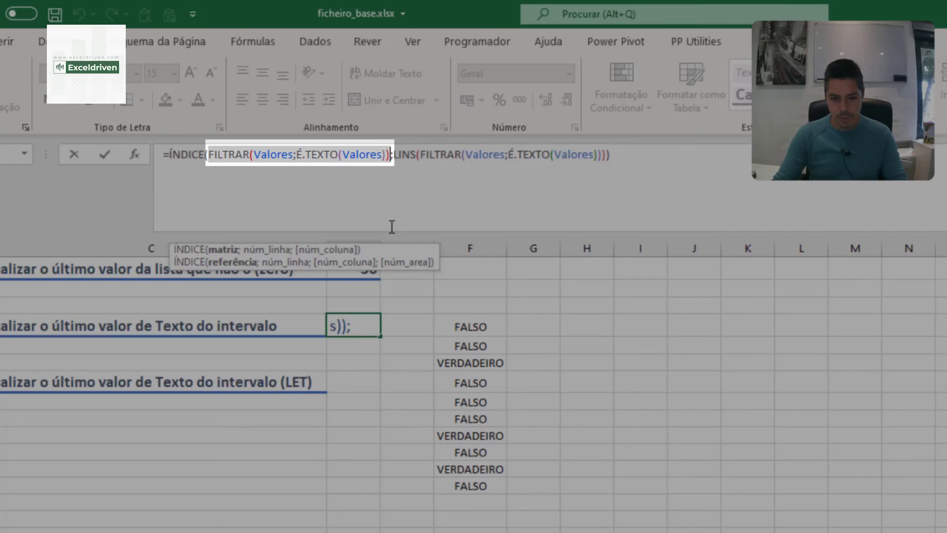
key("ctrl+c")
key("Escape")
- Start a LET formula in D7 that assigns the copied FILTRAR(Valores;É.TEXTO(Valores)) to the name intervalo
left_click(349, 382)
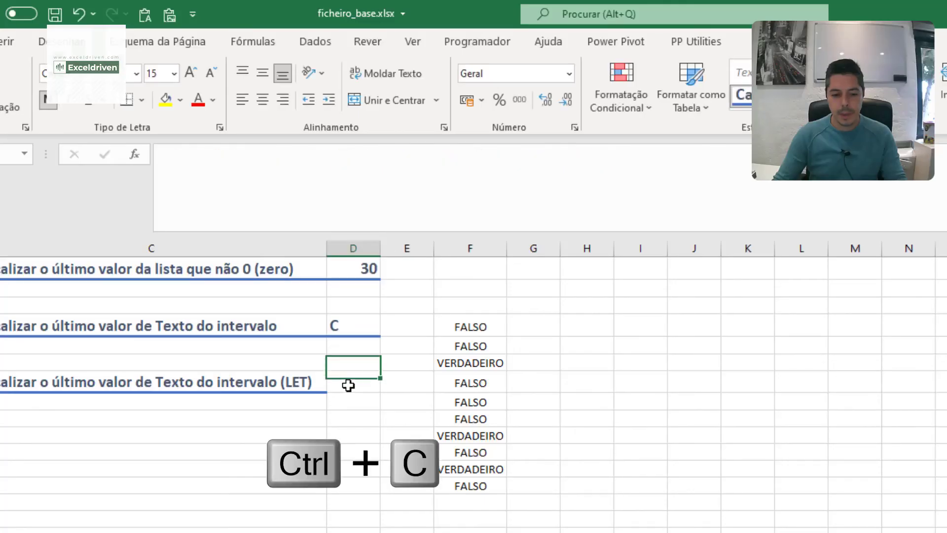
left_click(295, 193)
type("=LET")
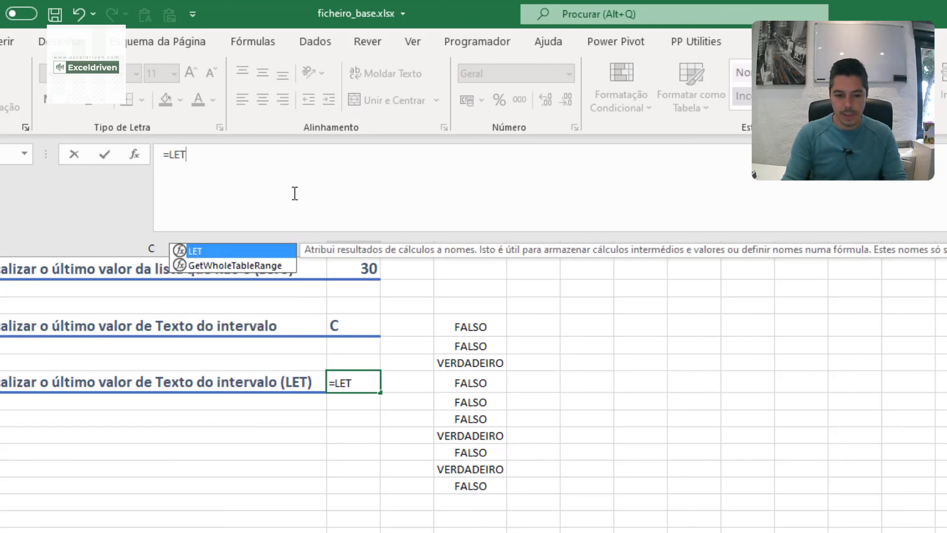
type("(")
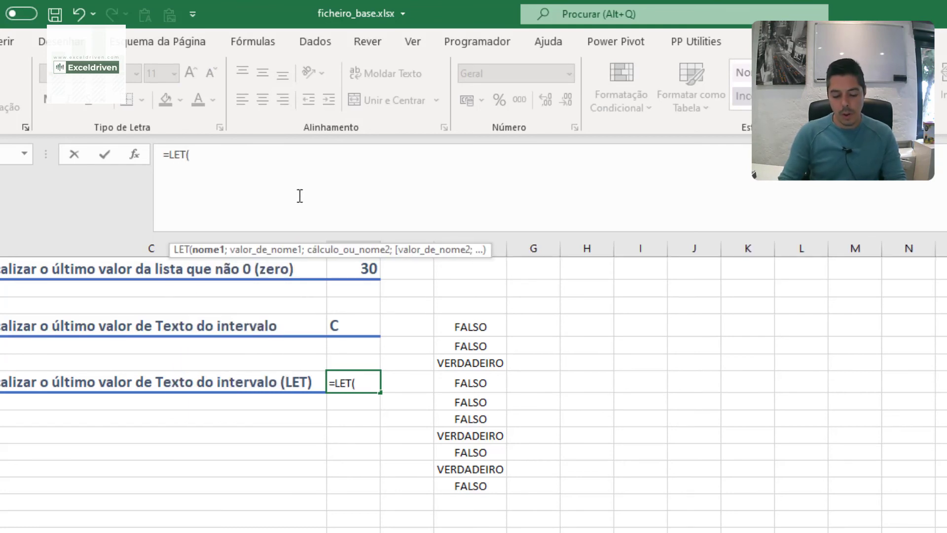
type("intervalo")
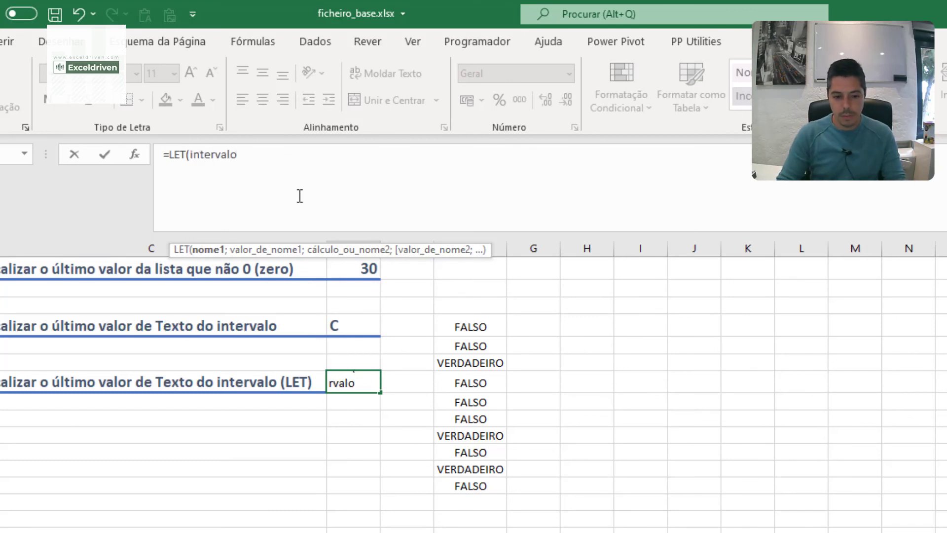
type(";")
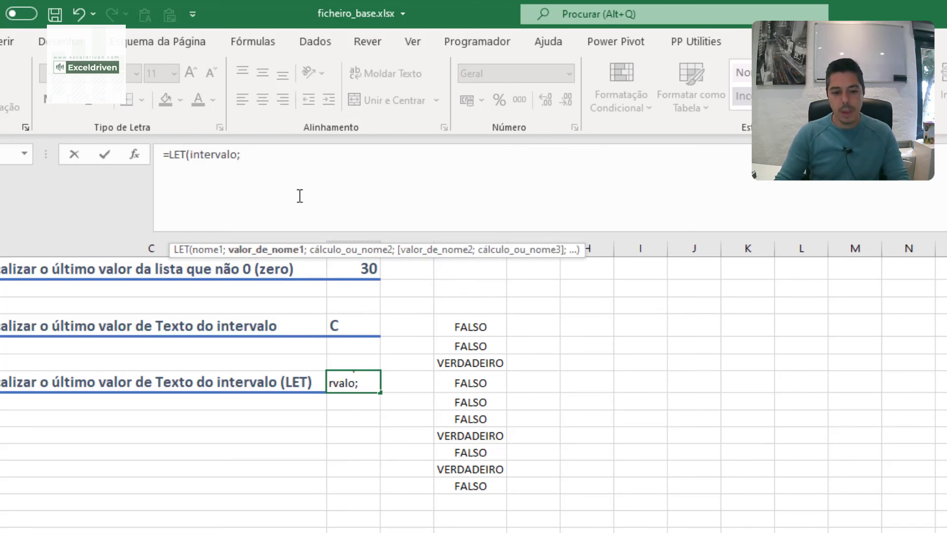
key("ctrl+v")
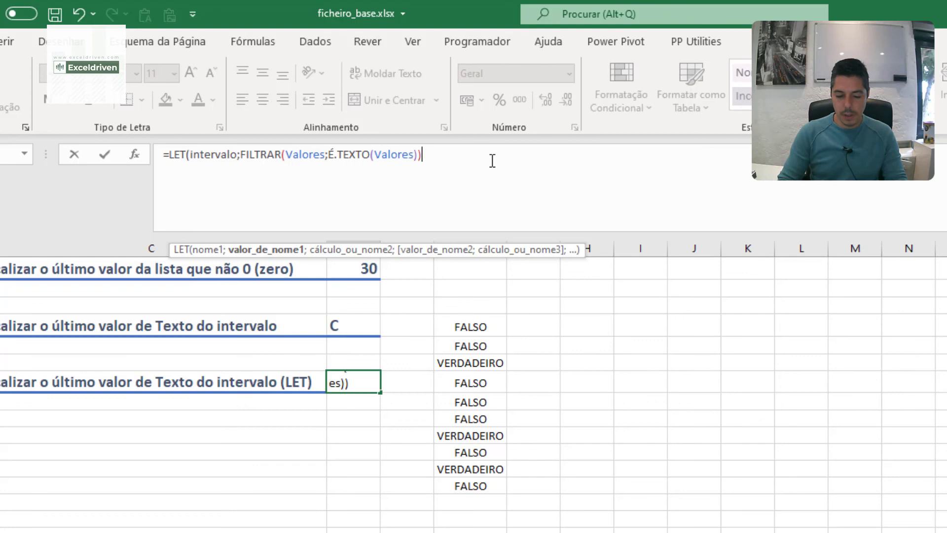
- Add an ÍNDICE function as the LET calculation in D7, with the name intervalo as its array
type(";")
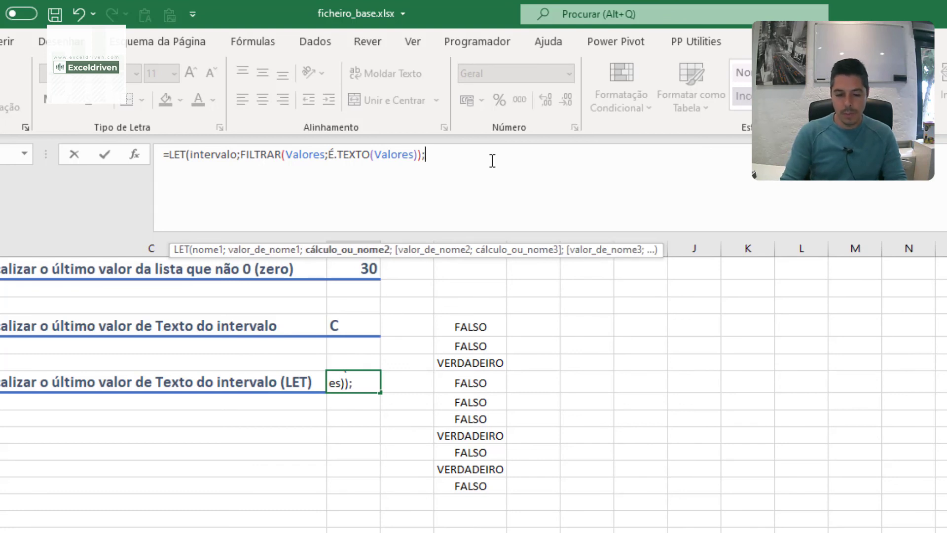
type("In")
key("BackSpace")
key("BackSpace")
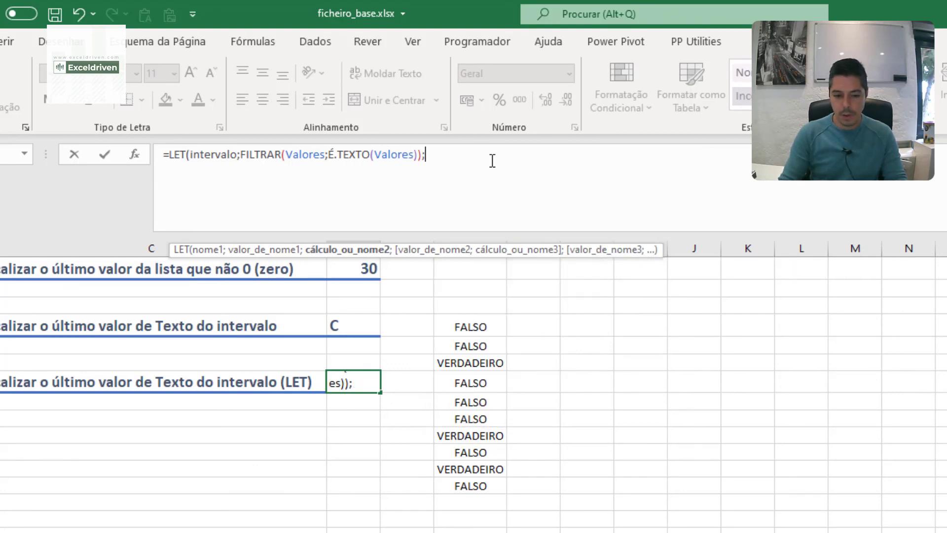
type("ín")
key("Tab")
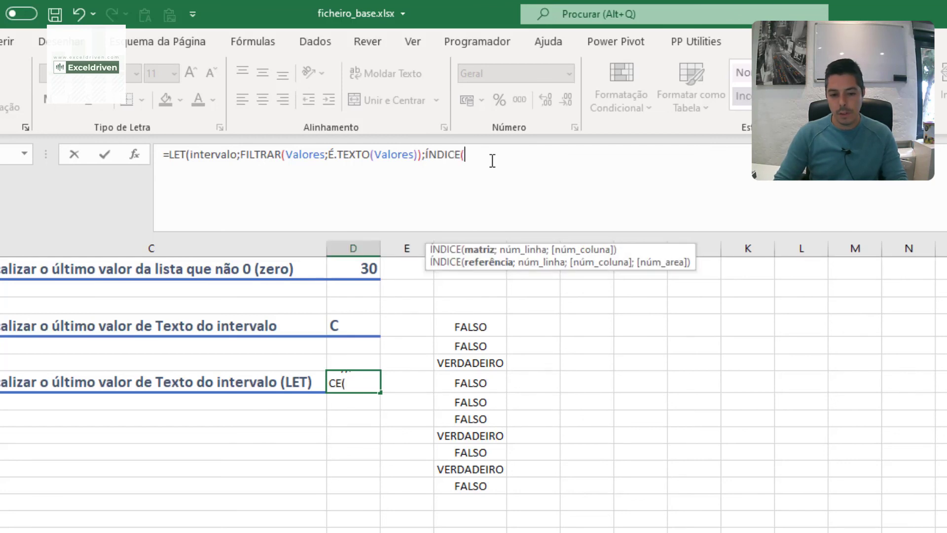
type("inter")
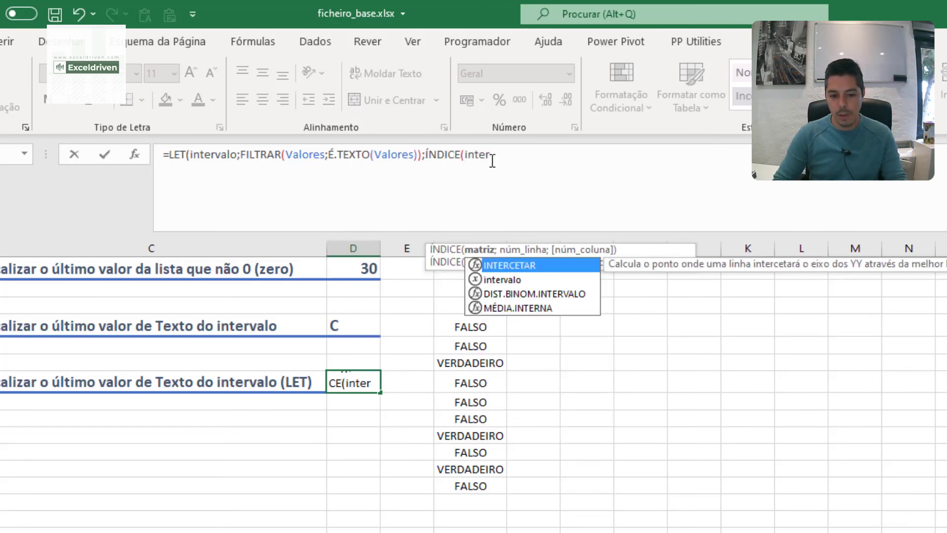
key("Down")
key("Tab")
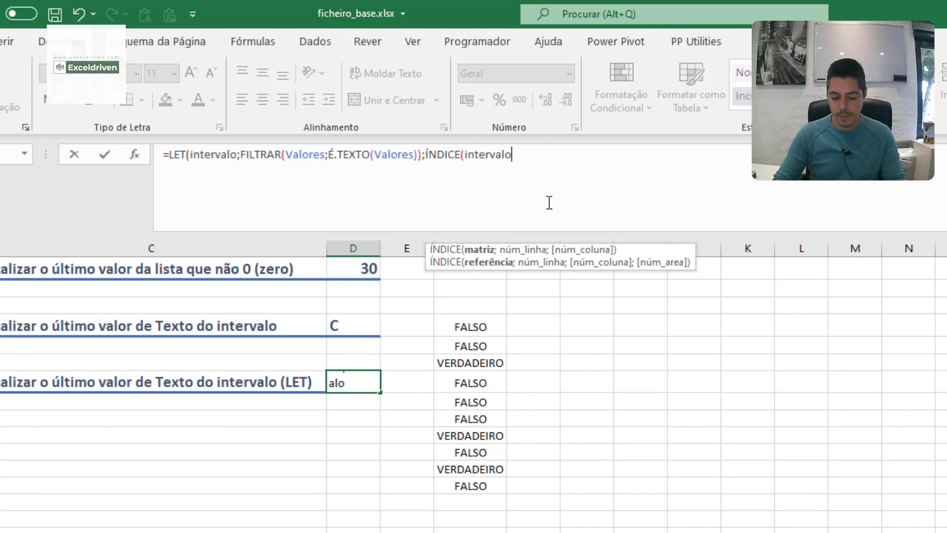
- Set the ÍNDICE row number to LINS(intervalo) and enter the LET formula, accepting the proposed closing-parenthesis correction
type(";lin")
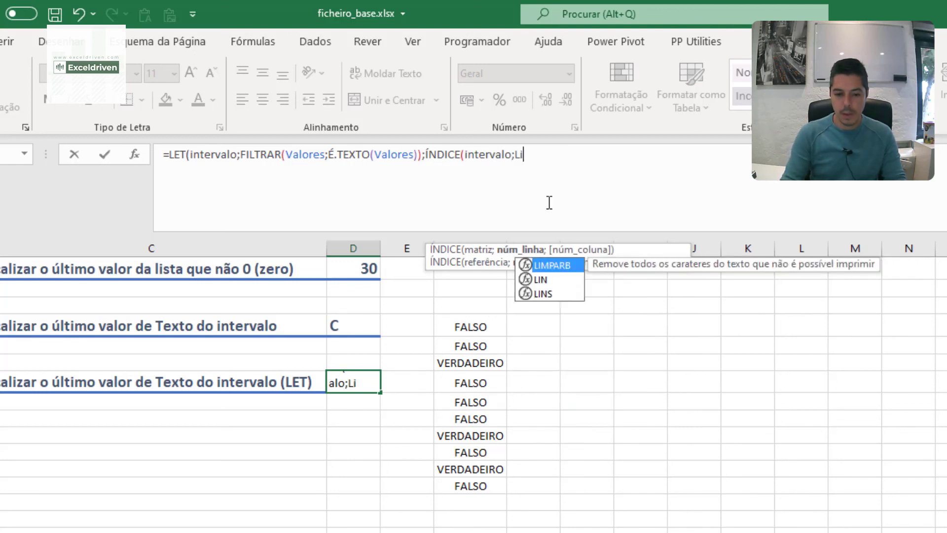
key("Down")
key("Tab")
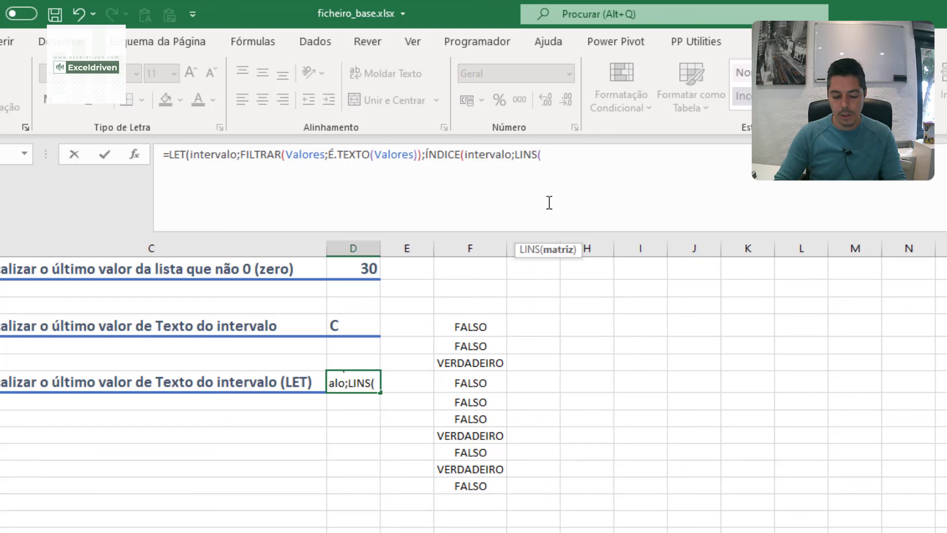
type("int")
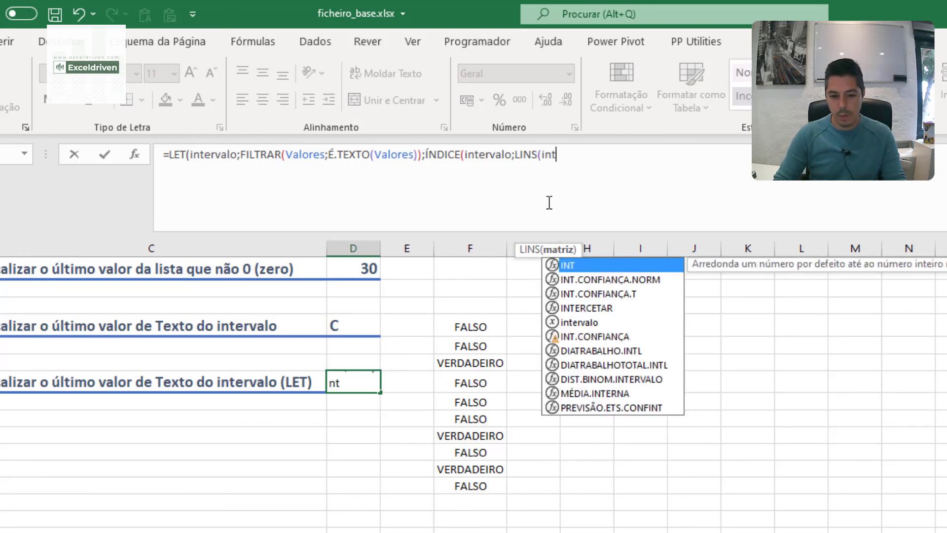
key("Down")
key("Down")
key("Down")
key("Down")
key("Tab")
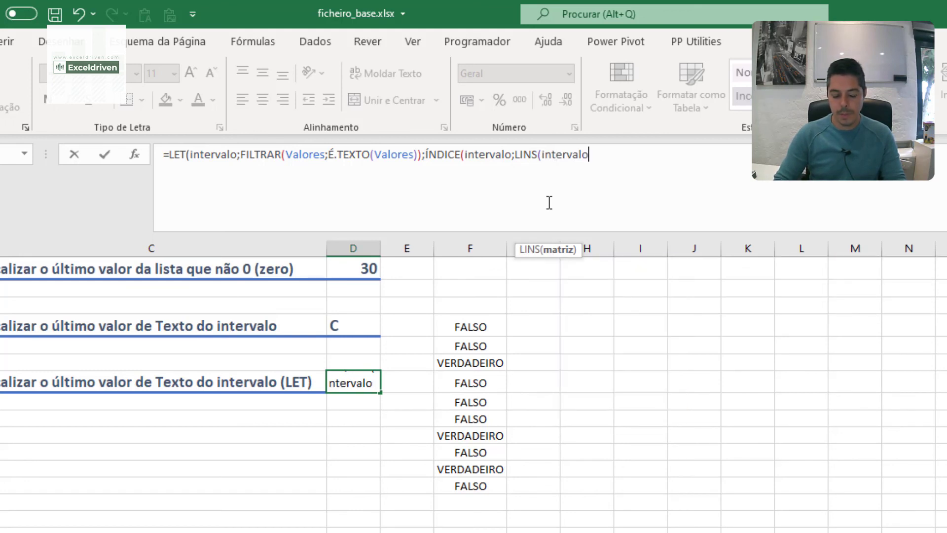
type(")")
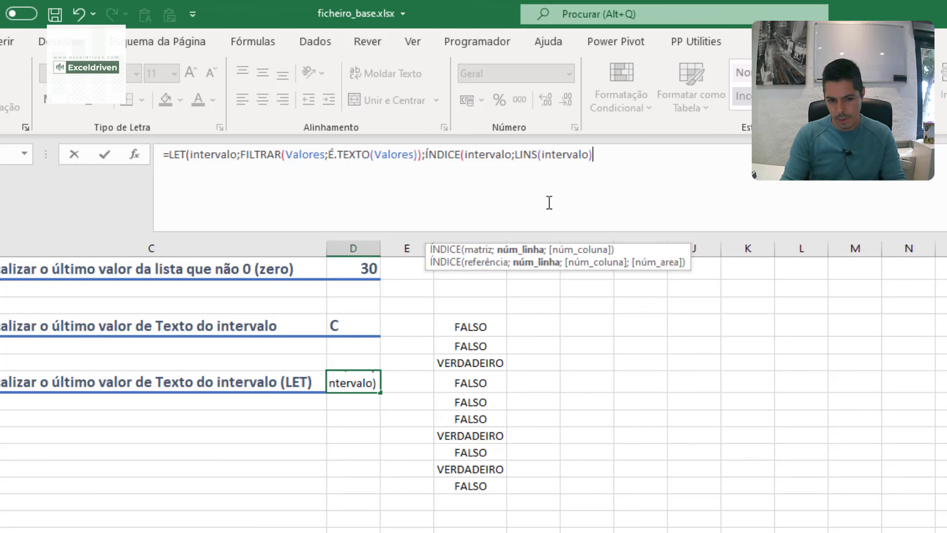
type(")")
key("Return")
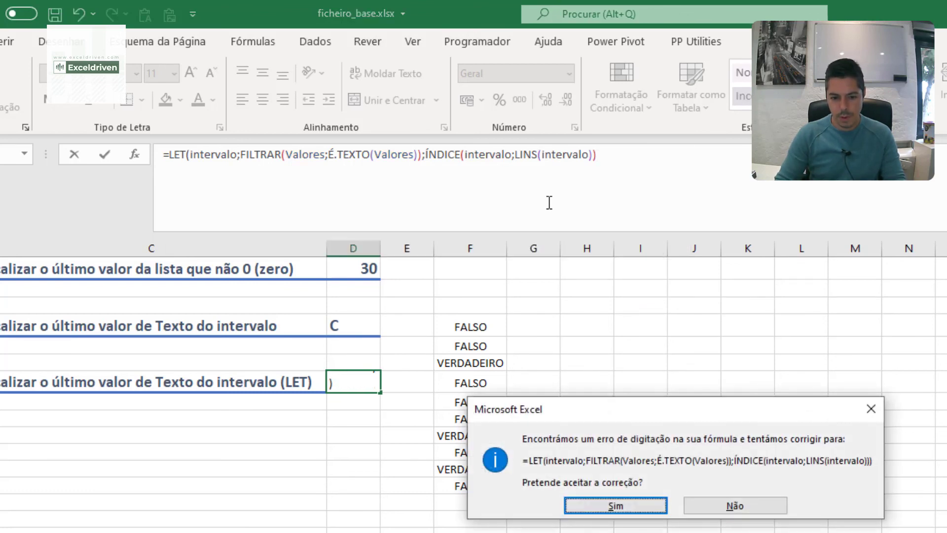
key("Return")
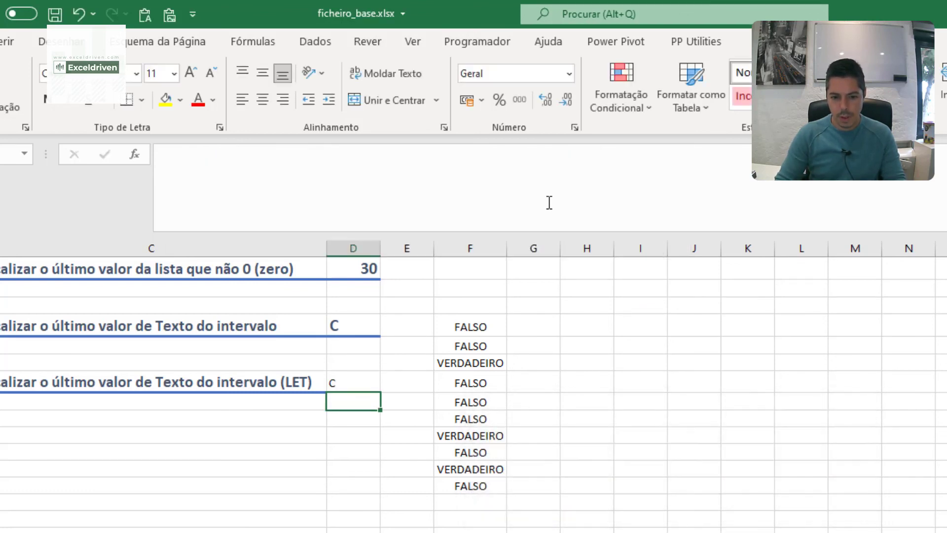
- Check the LET formula in D7 without editing it and copy D4's cell formatting onto D7
left_click(344, 379)
left_click(618, 152)
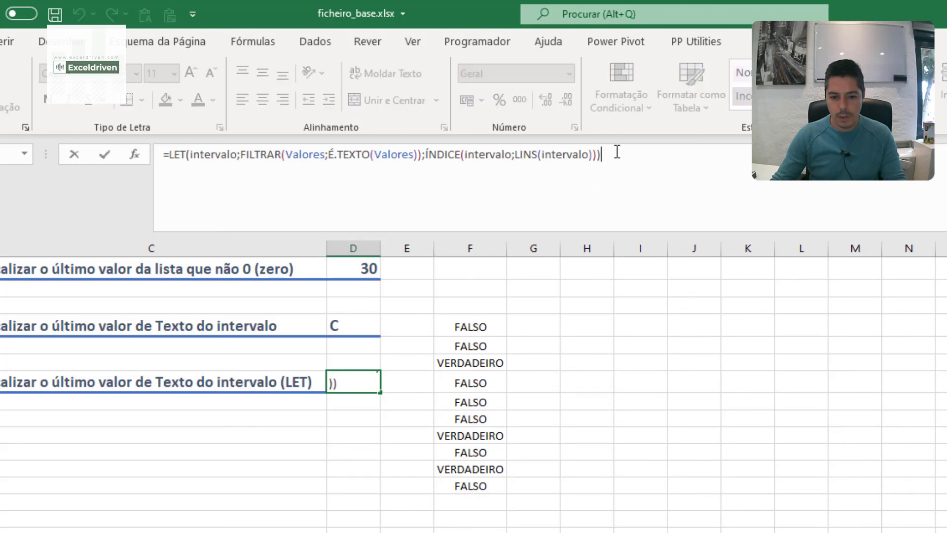
key("Escape")
left_click(335, 324)
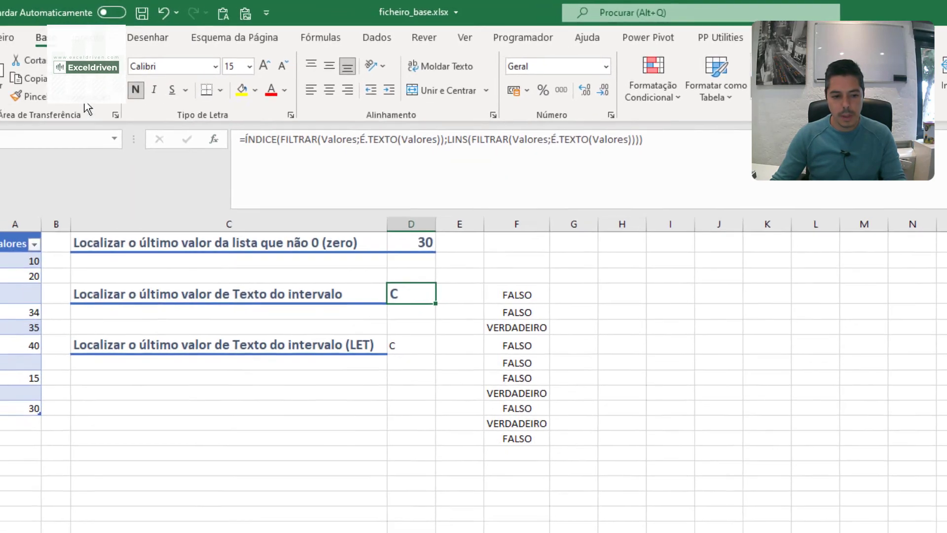
left_click(410, 346)
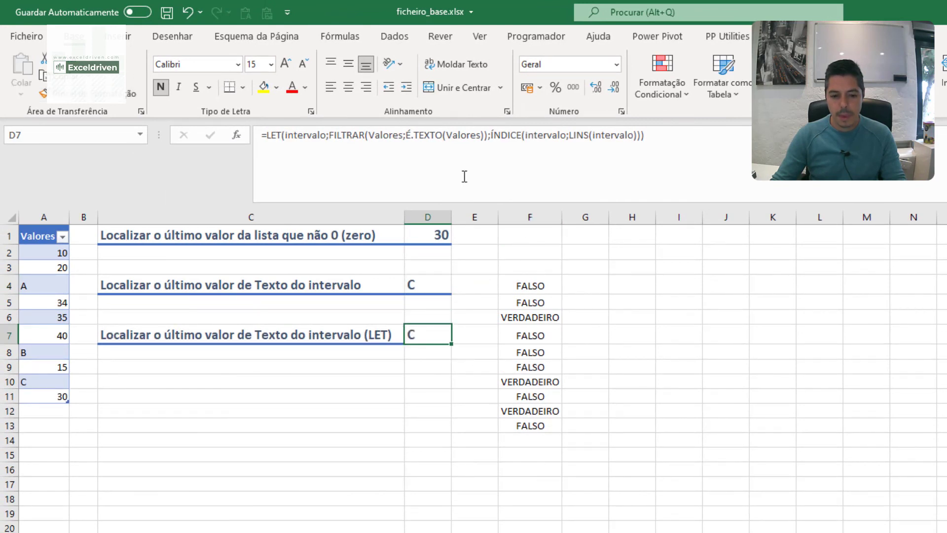
- Examine how the name intervalo is defined and reused across the whole LET formula in D7
left_click(307, 135)
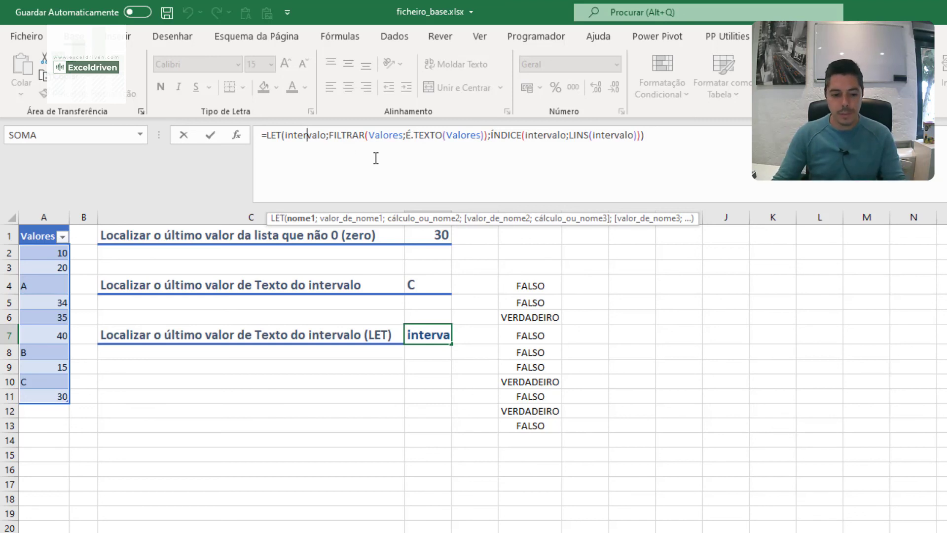
key("Escape")
left_click_drag(260, 141, 662, 151)
left_click(665, 151)
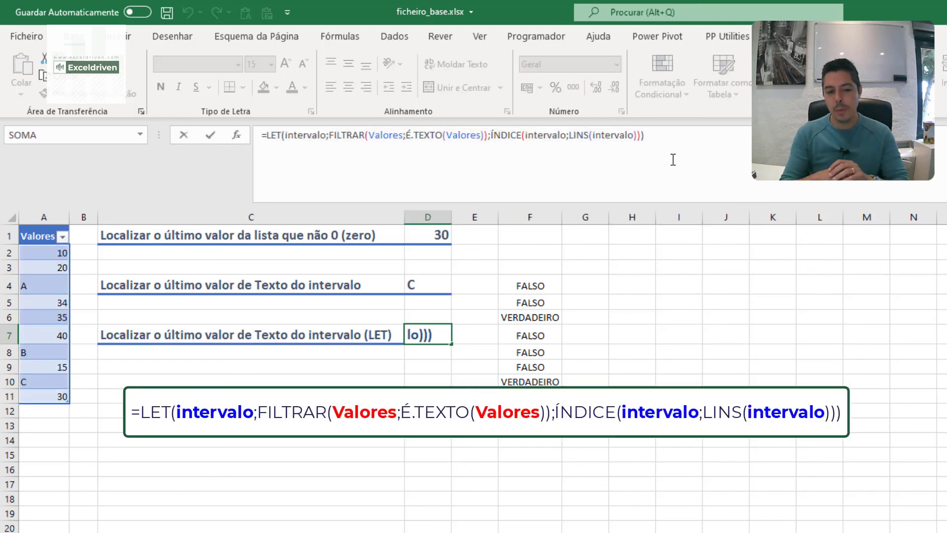